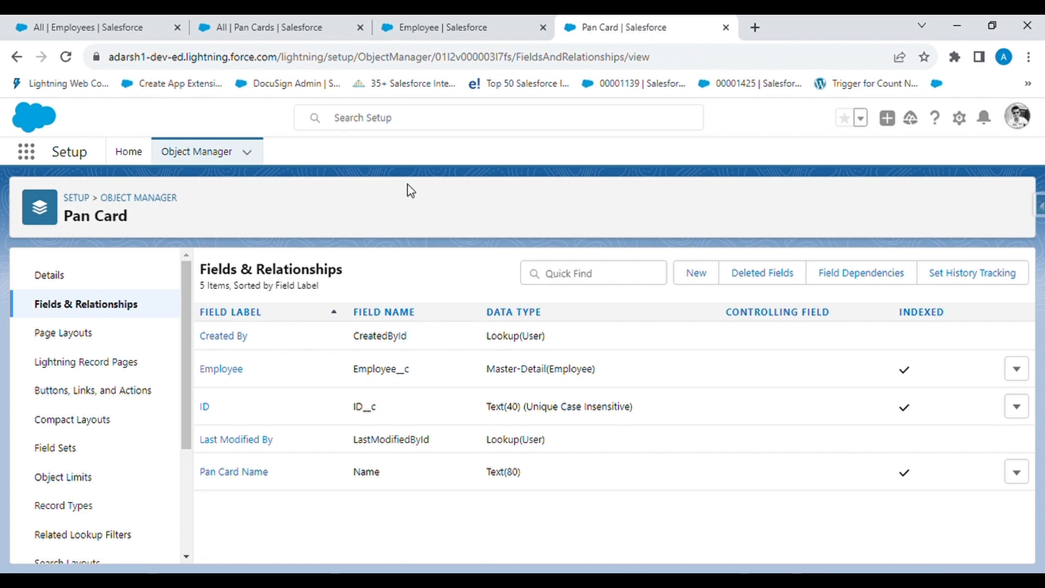
pyautogui.click(512, 24)
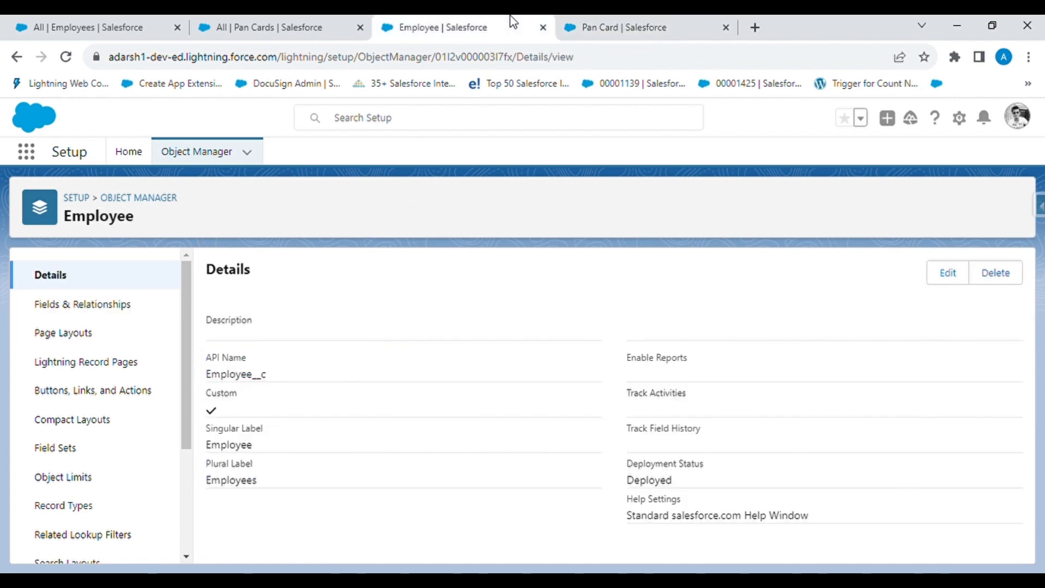
pyautogui.click(106, 317)
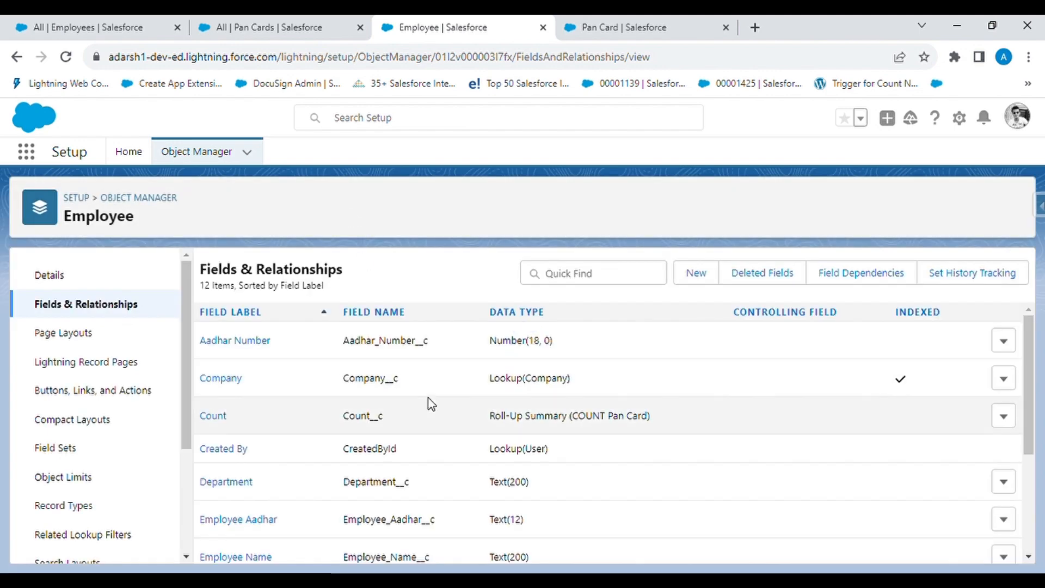
pyautogui.scroll(-3, 429, 400)
pyautogui.scroll(3, 430, 399)
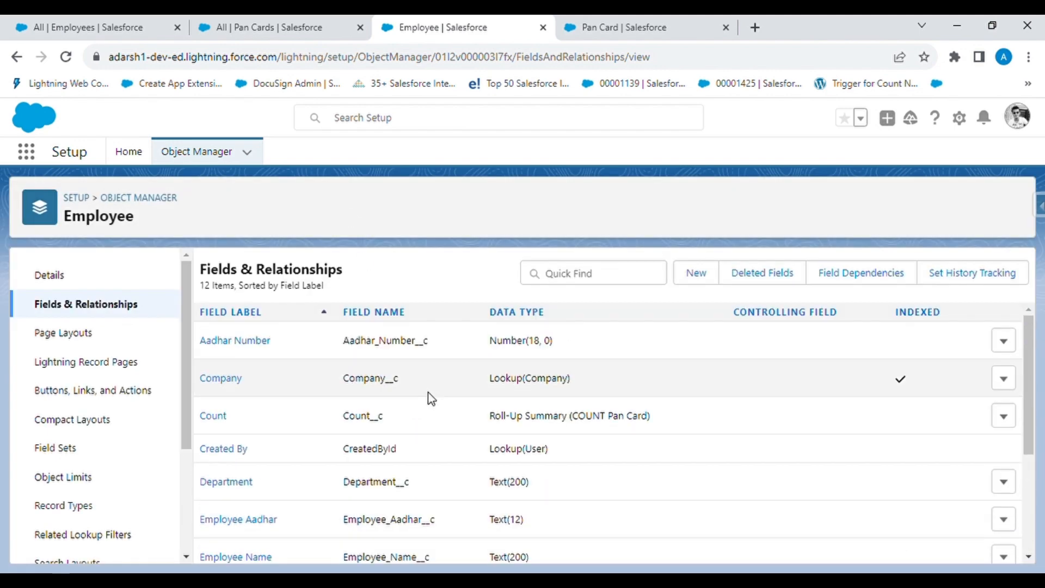
pyautogui.scroll(-3, 429, 399)
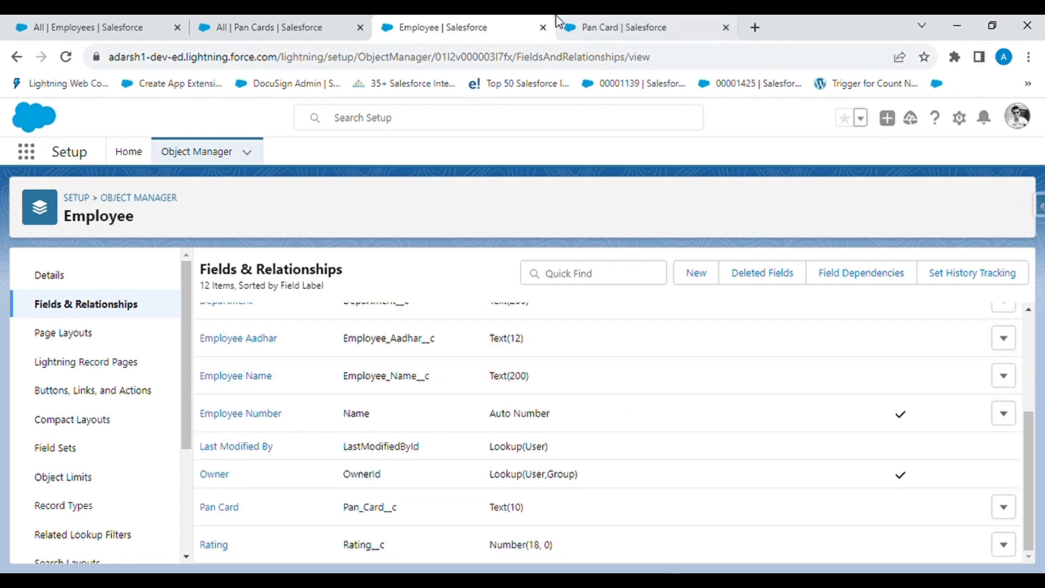
pyautogui.click(635, 19)
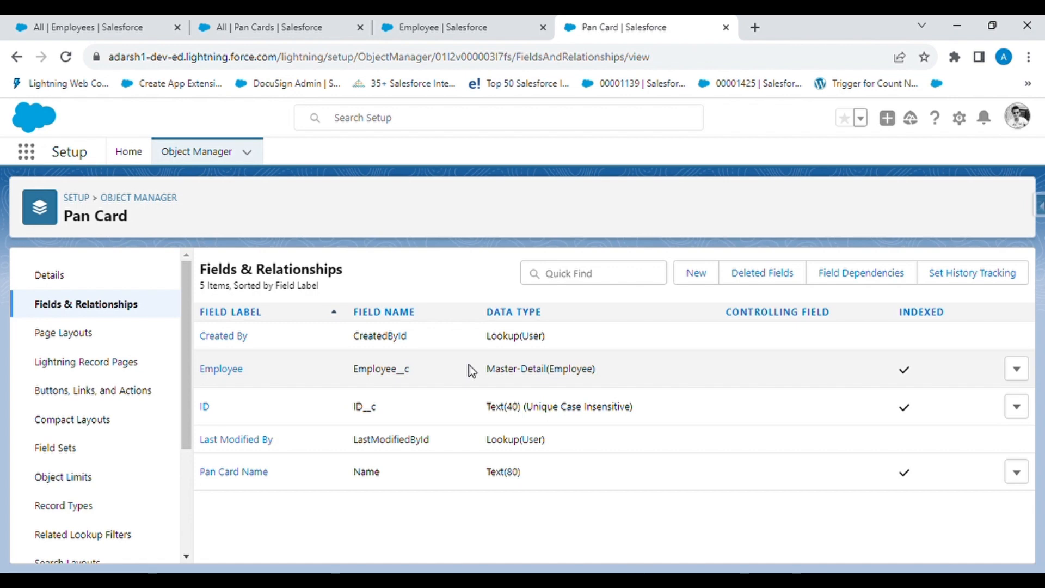
# Start a new Pan Card named CGTHJ657 with ID RETC567 and try to save it.
pyautogui.click(333, 22)
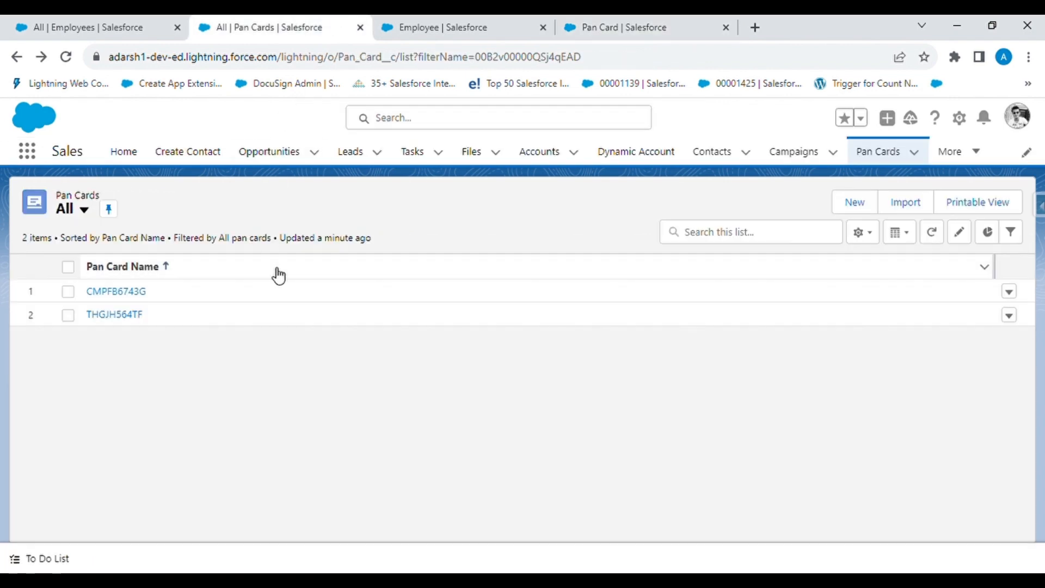
pyautogui.click(870, 203)
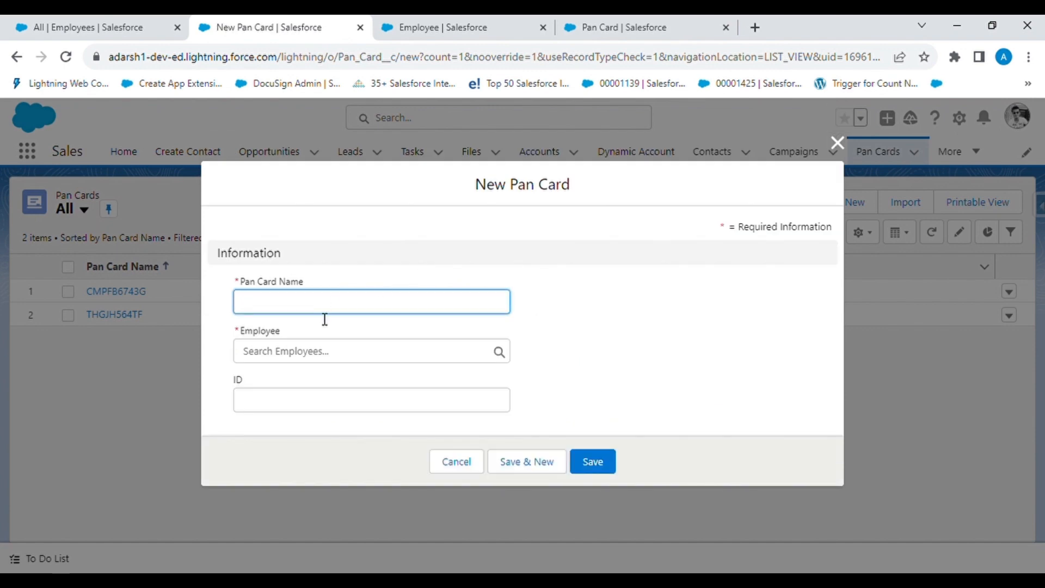
pyautogui.write('CGTHJ6573S')
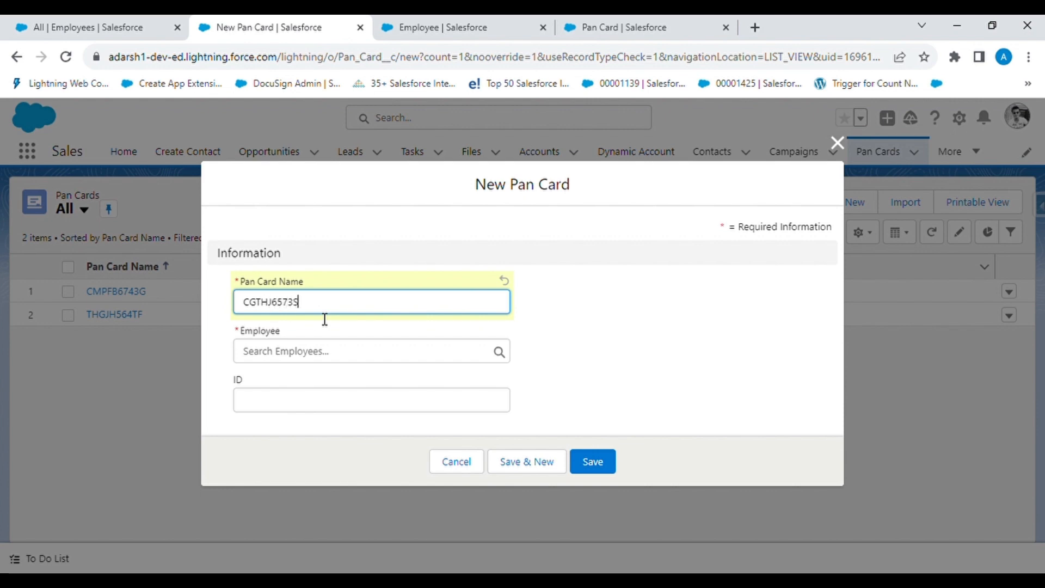
pyautogui.click(363, 408)
pyautogui.write('RETC567')
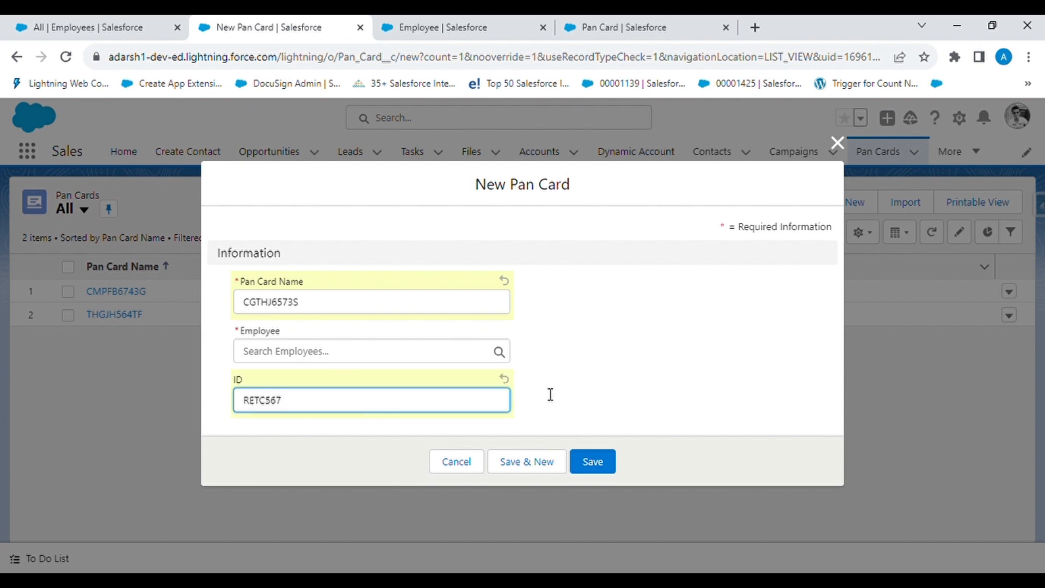
pyautogui.click(601, 465)
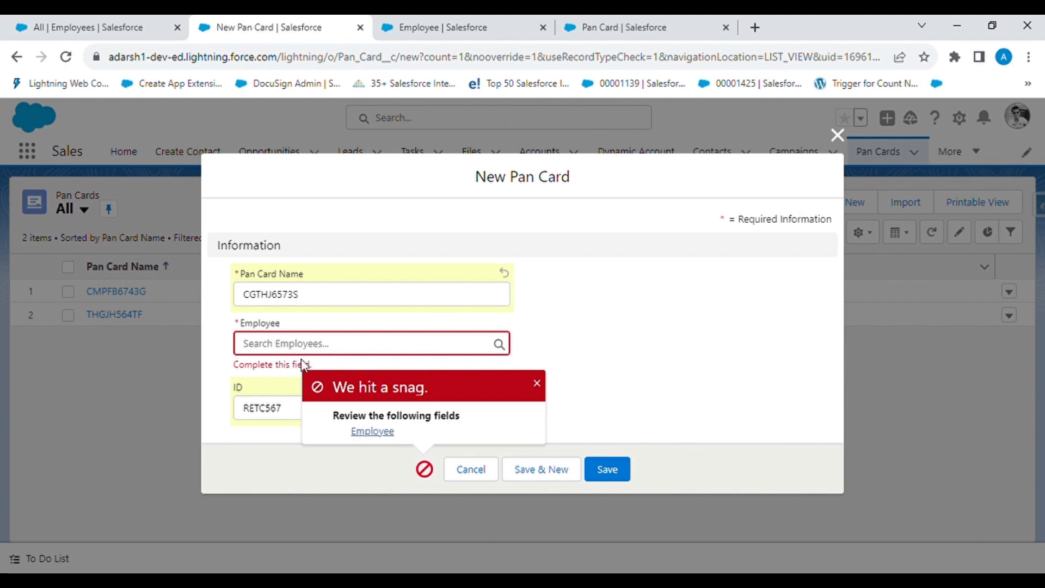
# Link the Pan Card to employee E-0005, save it, and return to all Pan Cards.
pyautogui.click(277, 349)
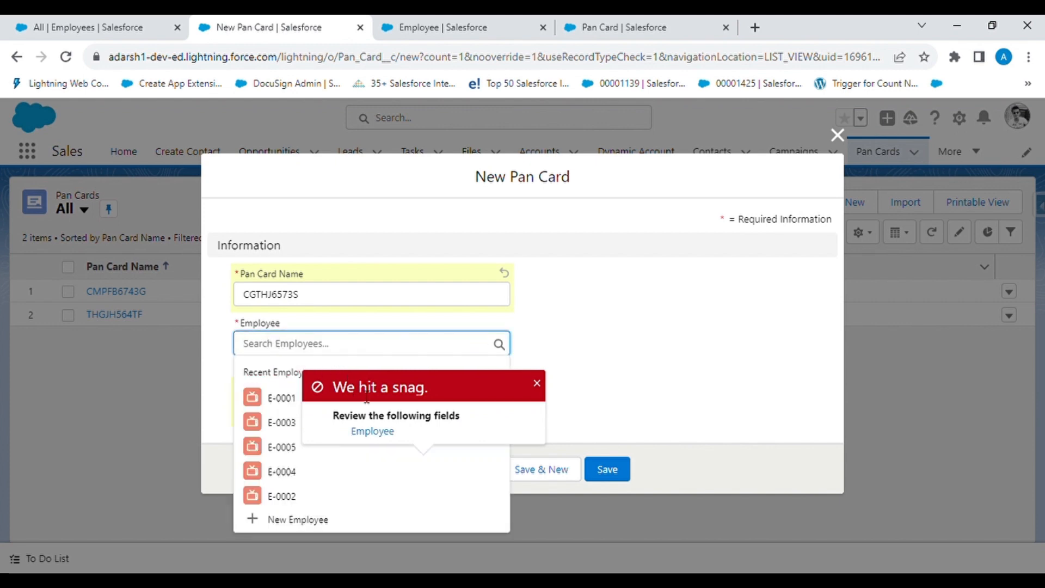
pyautogui.click(272, 453)
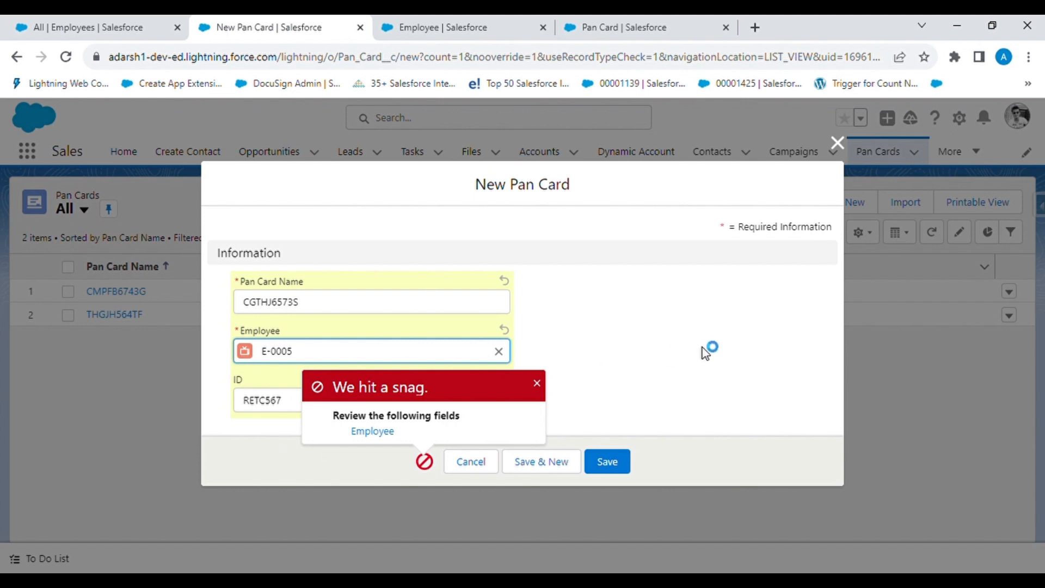
pyautogui.click(614, 463)
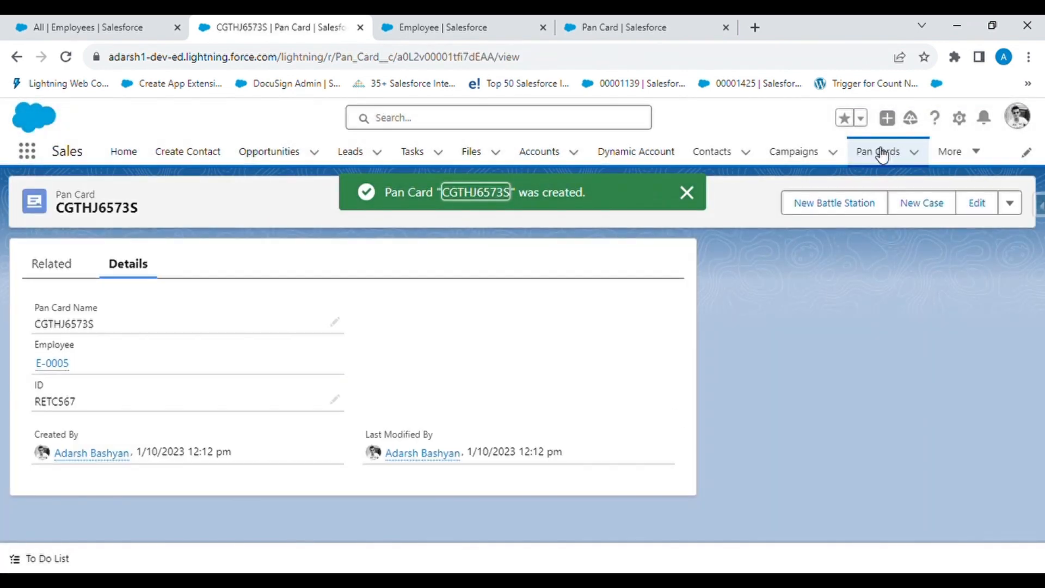
pyautogui.click(882, 155)
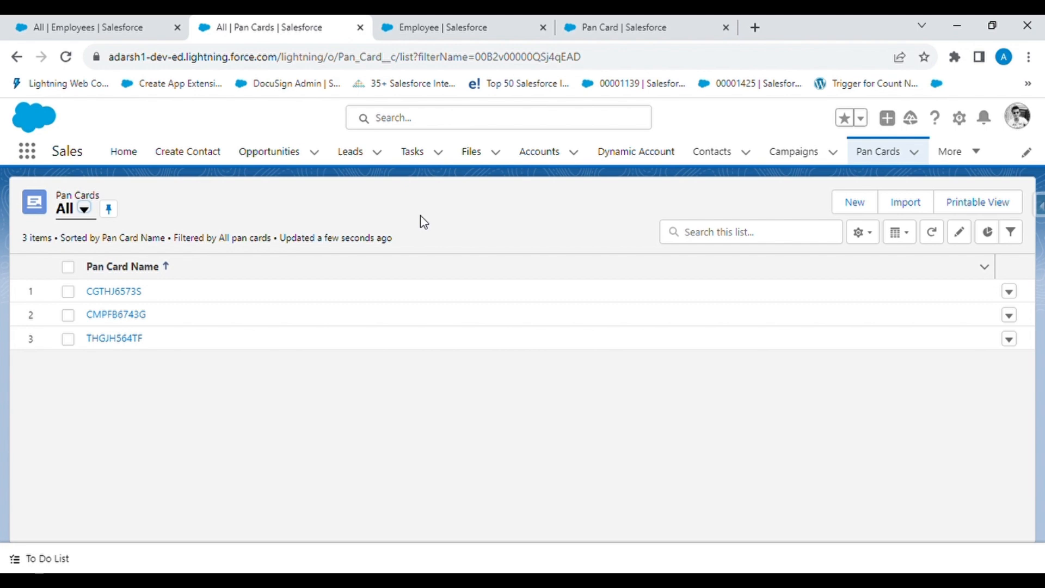
pyautogui.click(84, 16)
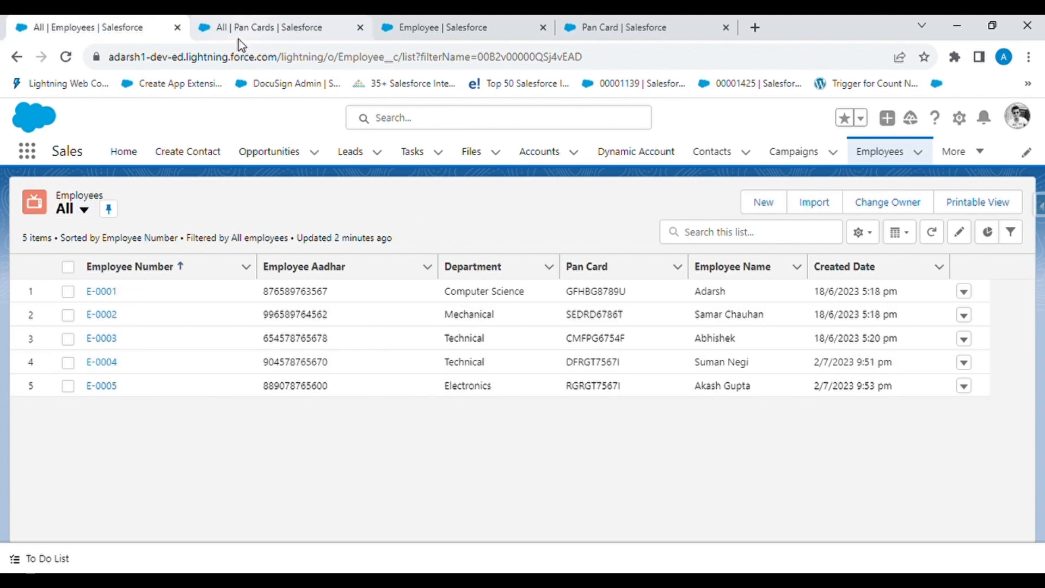
pyautogui.click(101, 292)
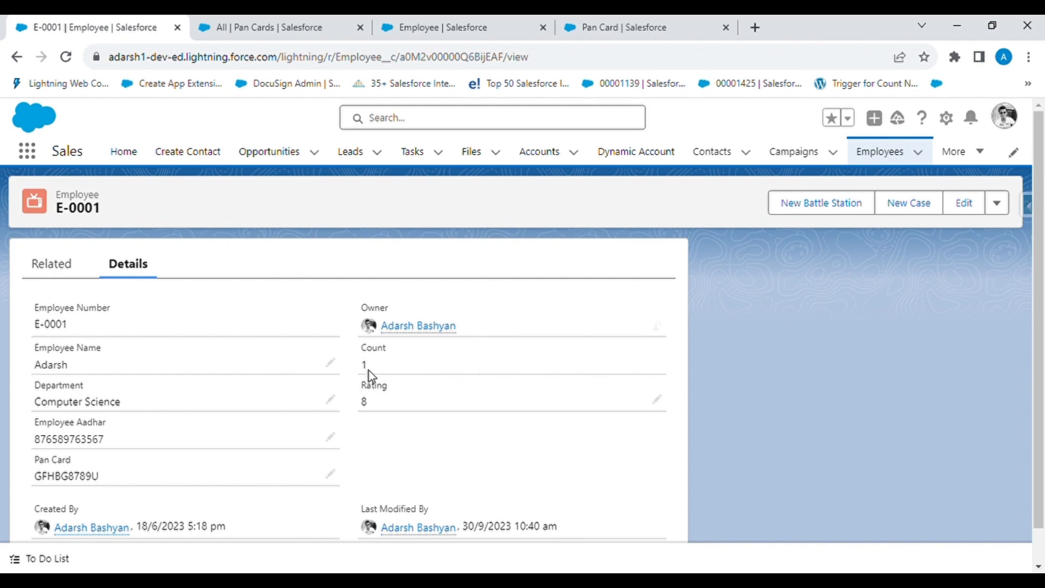
pyautogui.click(51, 265)
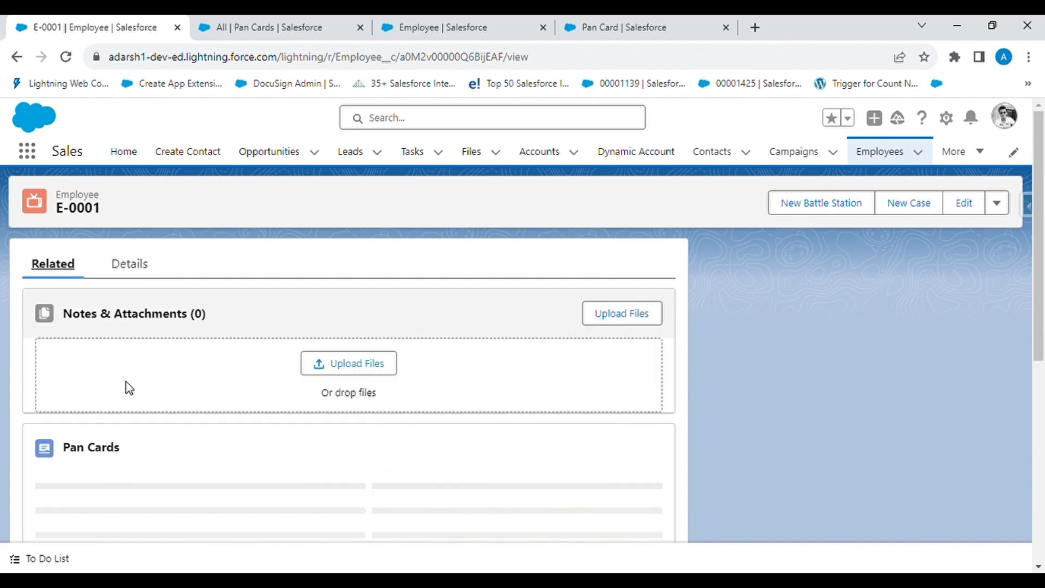
pyautogui.scroll(-2, 133, 511)
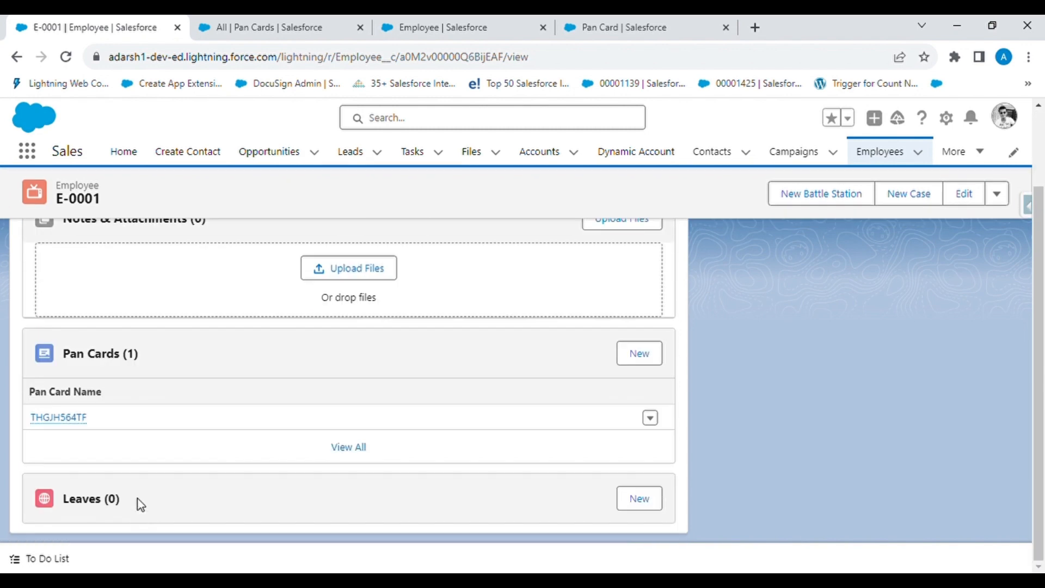
pyautogui.click(651, 354)
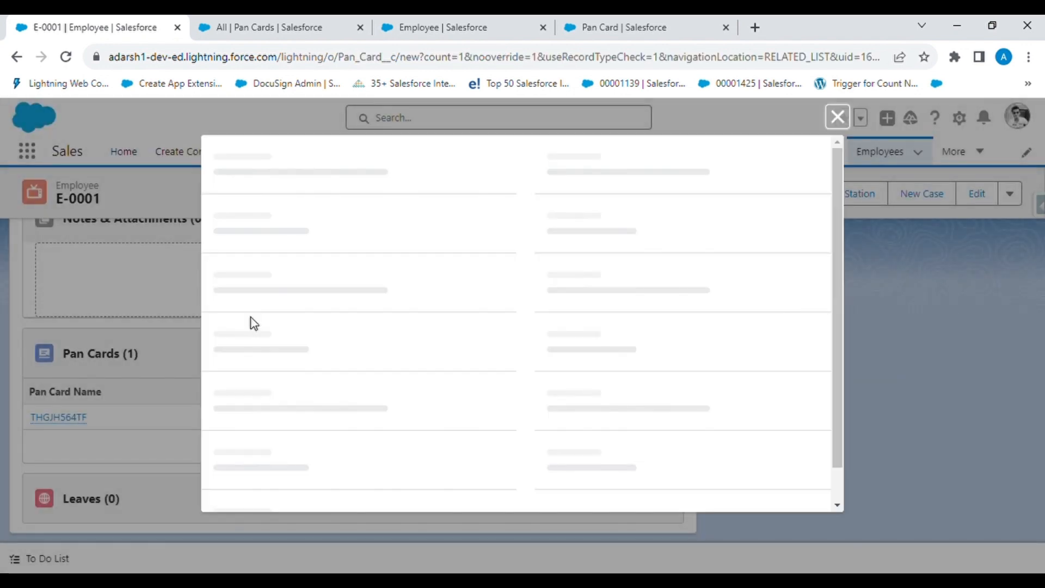
pyautogui.write('TRFGJ6')
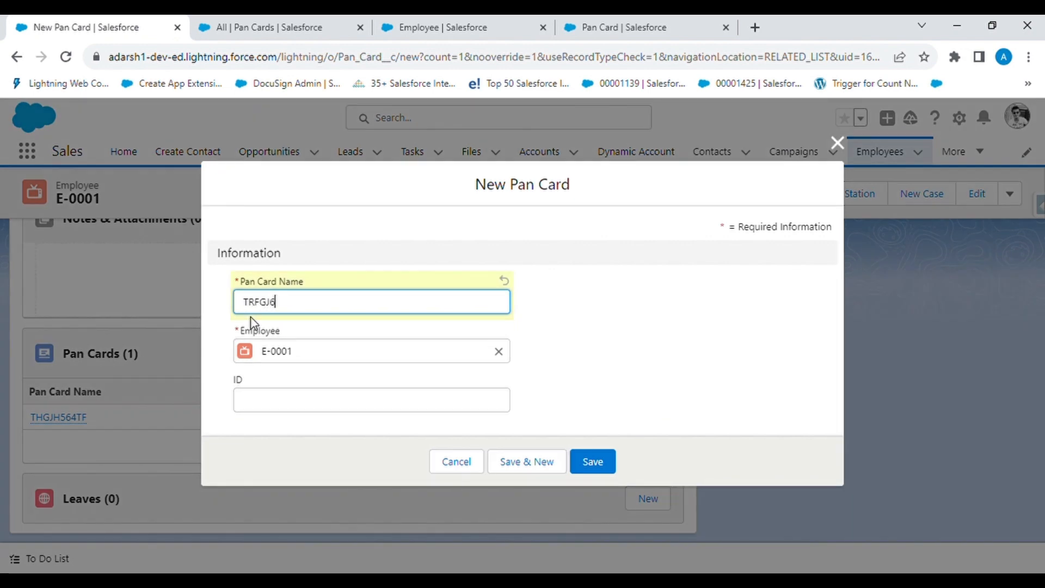
pyautogui.write('784D')
pyautogui.click(293, 405)
pyautogui.write('RYTHV7867')
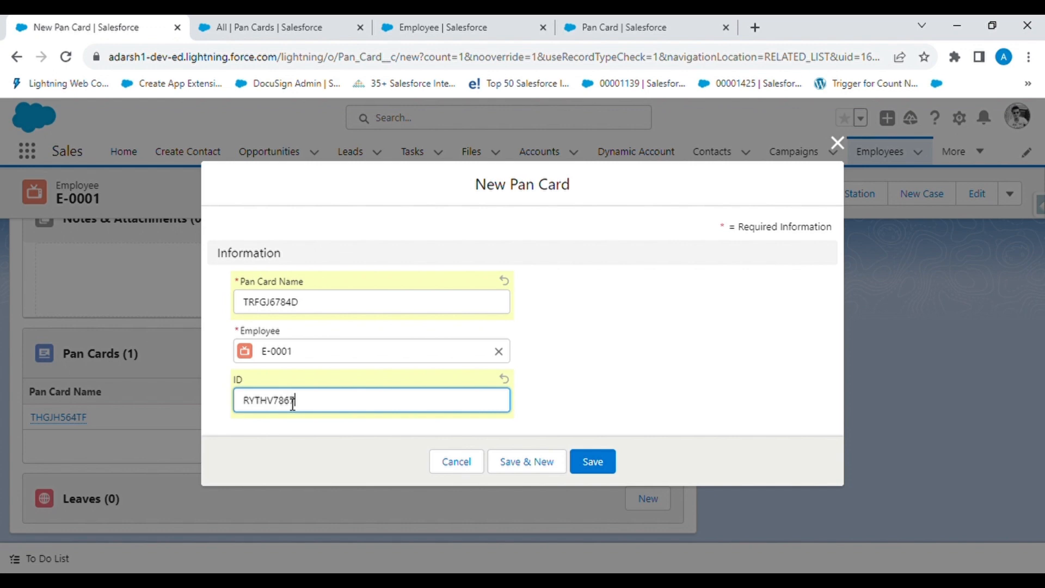
pyautogui.click(602, 463)
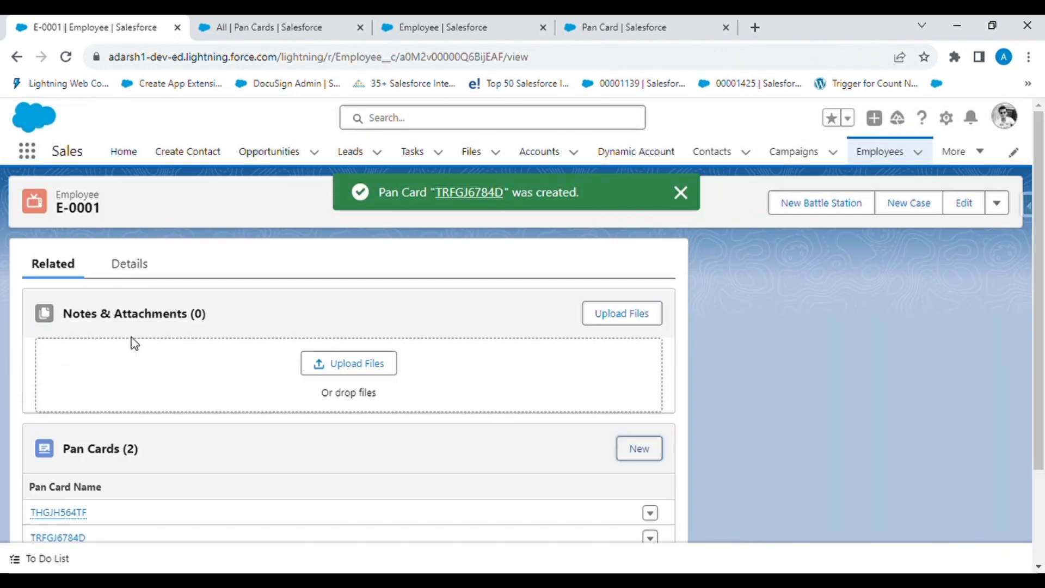
pyautogui.click(129, 272)
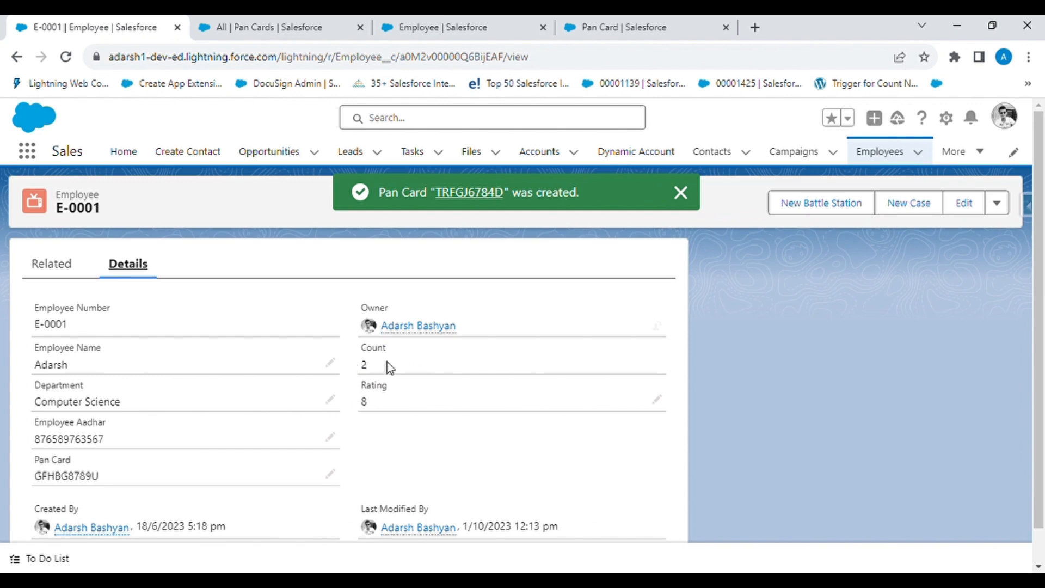
# Review the Employee Count field's definition, confirming it is a COUNT roll-up of Pan Cards.
pyautogui.click(442, 28)
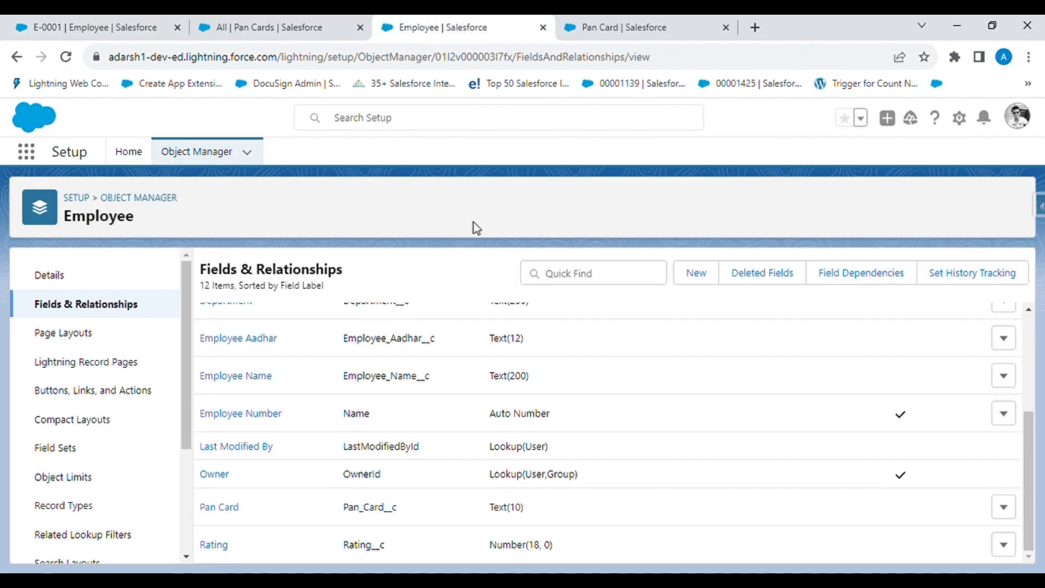
pyautogui.scroll(5, 332, 391)
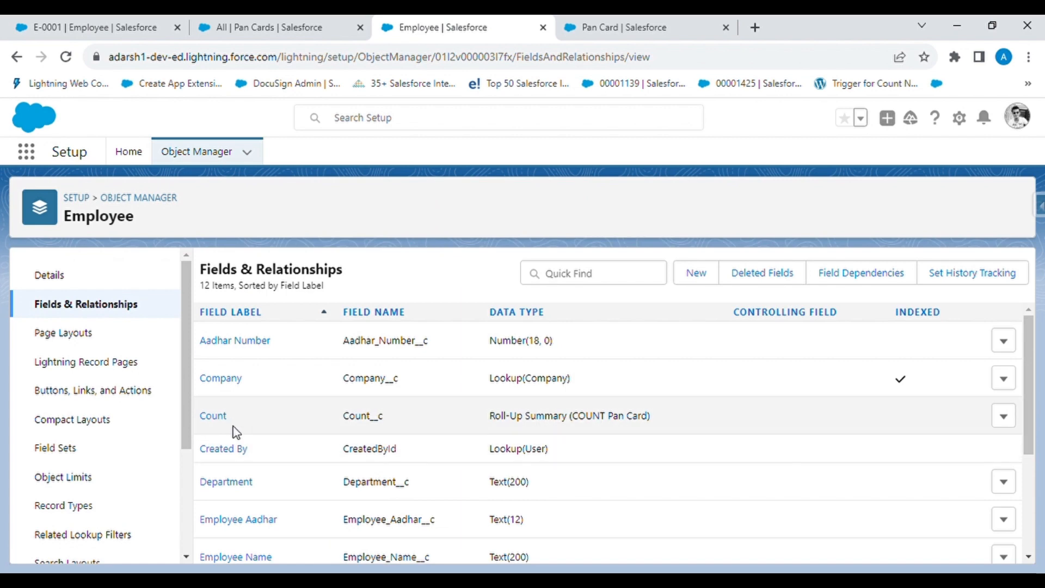
pyautogui.click(214, 417)
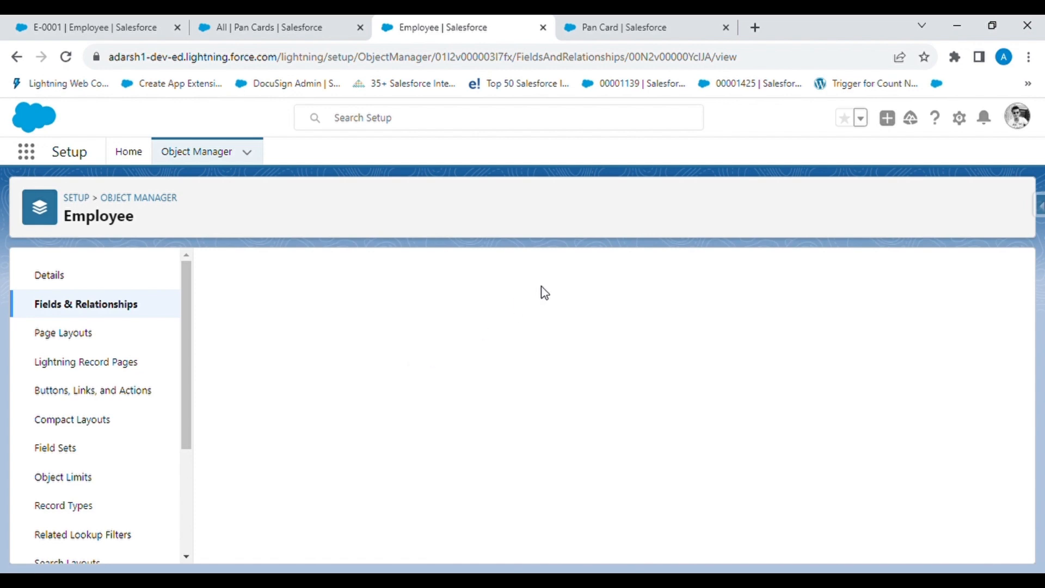
pyautogui.scroll(-1, 450, 495)
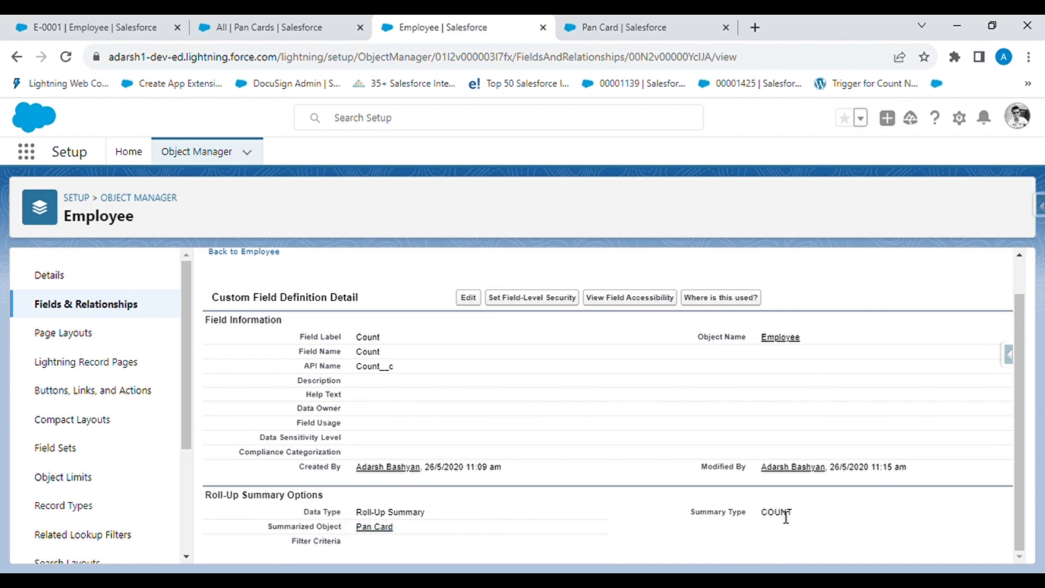
pyautogui.click(107, 301)
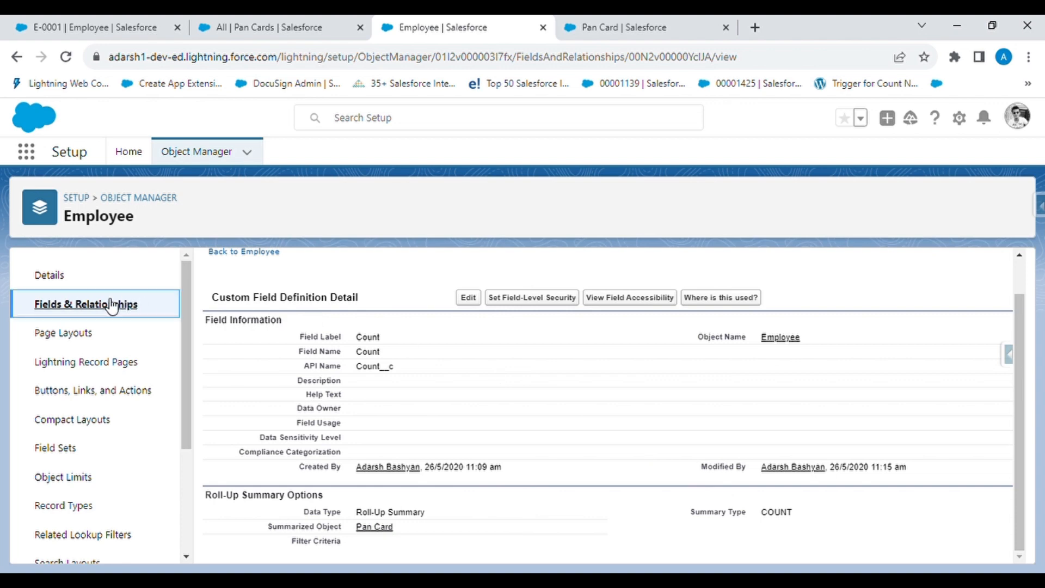
pyautogui.click(646, 19)
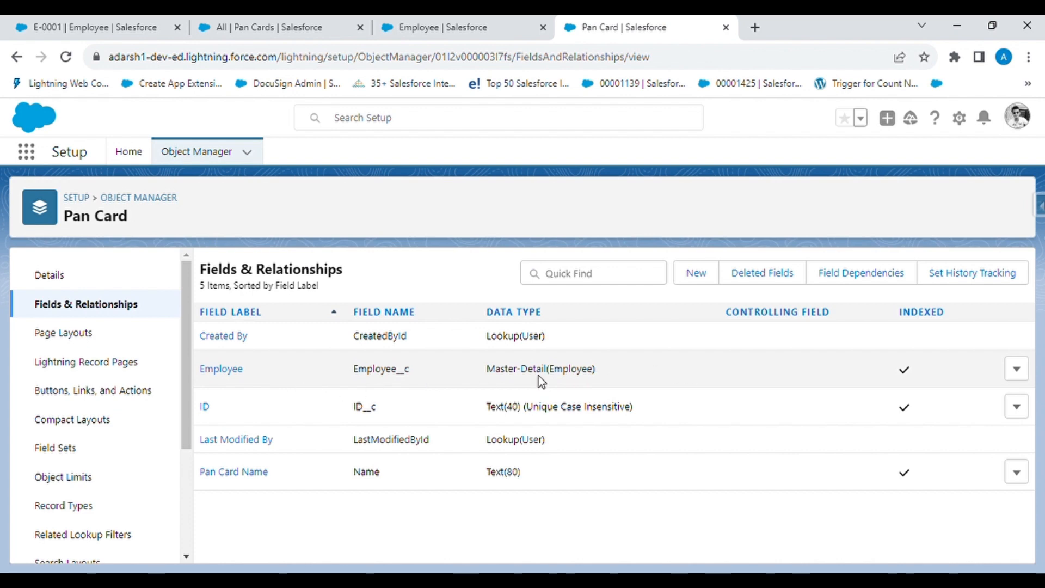
# Open Pan Card's Employee field for editing, then cancel without making changes.
pyautogui.click(1026, 369)
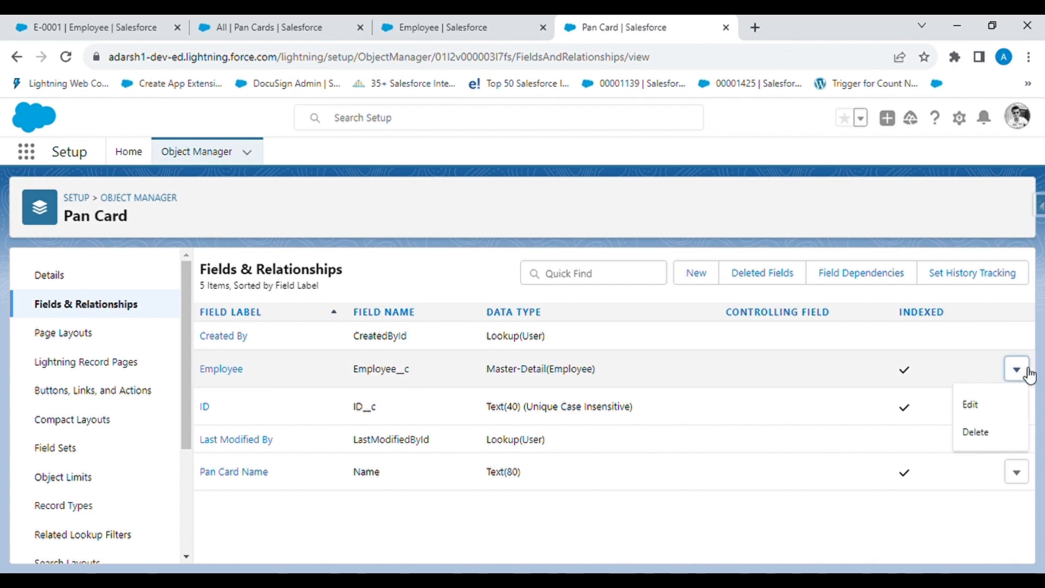
pyautogui.click(225, 369)
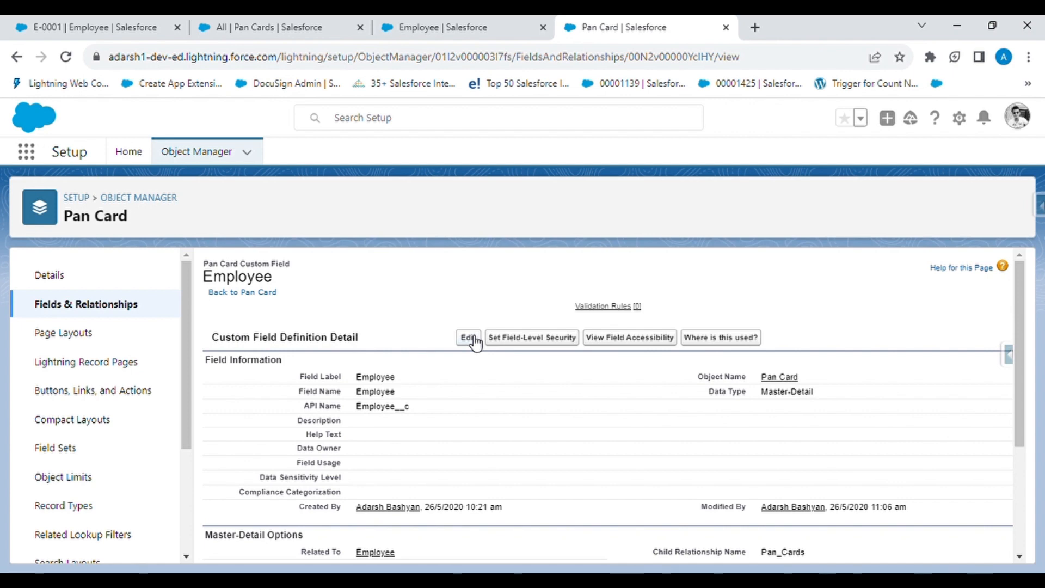
pyautogui.click(469, 339)
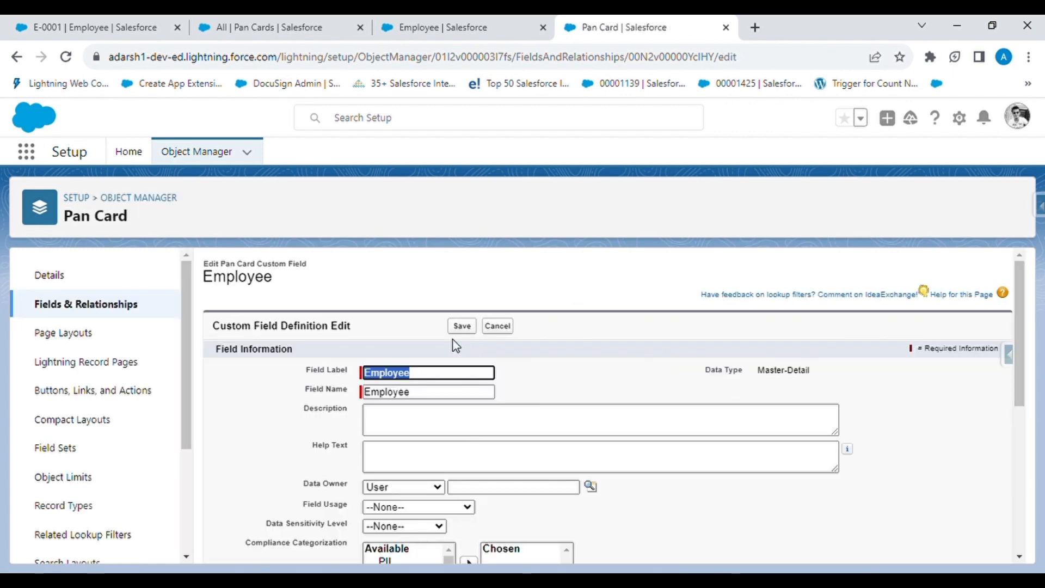
pyautogui.click(559, 356)
pyautogui.scroll(-7, 559, 356)
pyautogui.scroll(7, 559, 356)
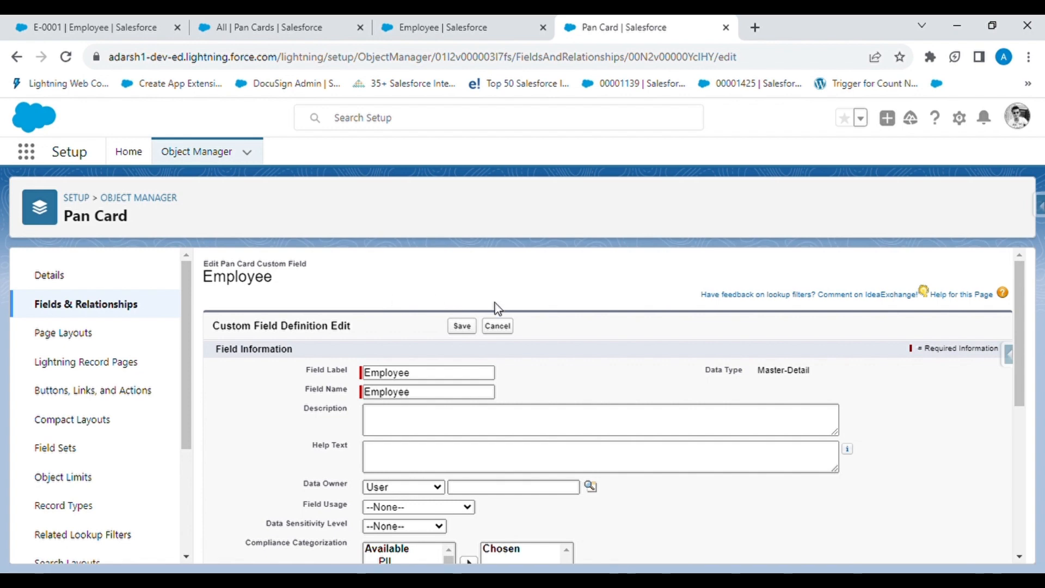
pyautogui.click(498, 327)
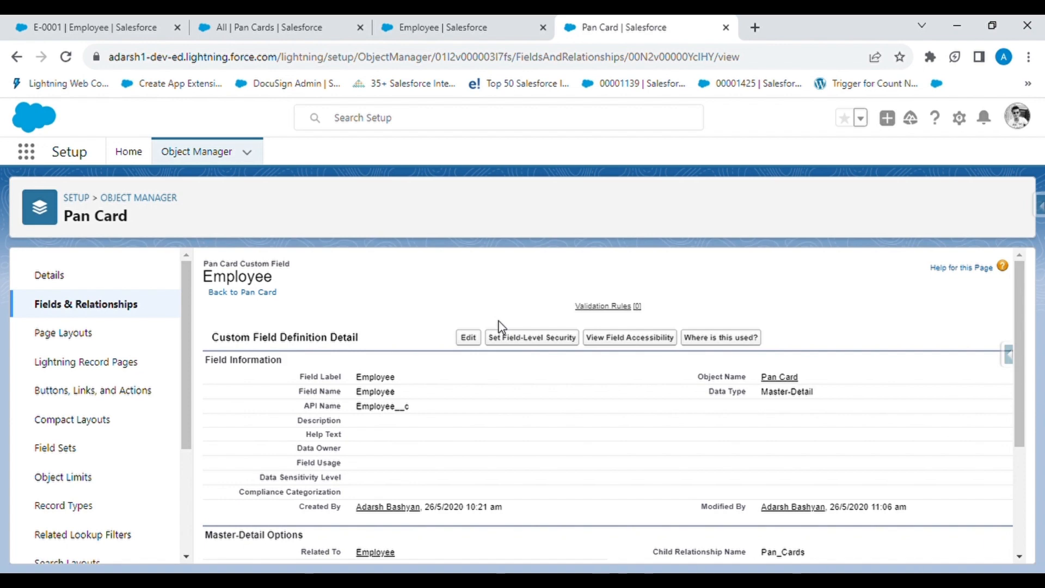
pyautogui.click(497, 23)
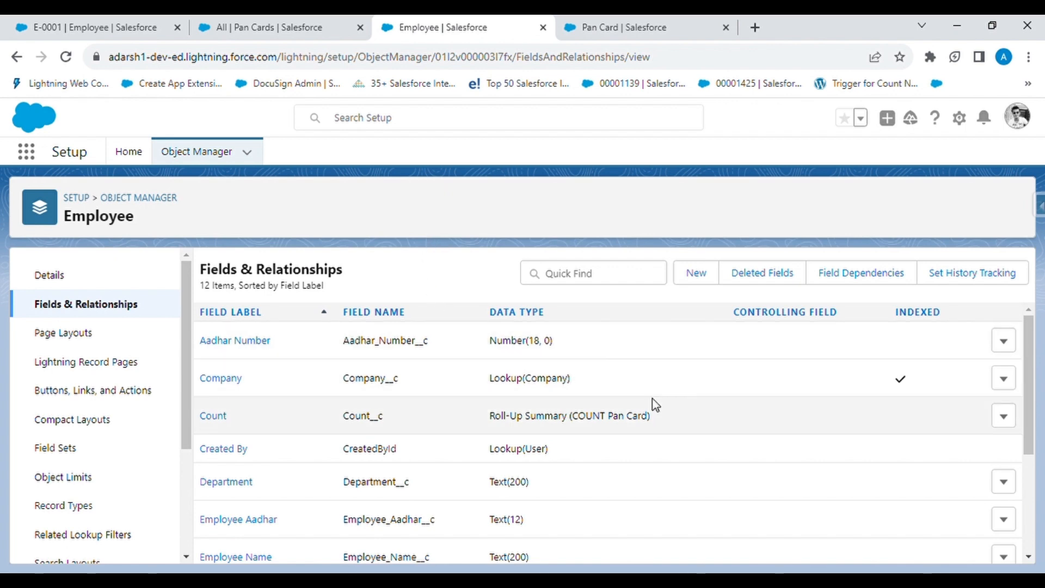
# Delete the Count roll-up summary field from the Employee object, leaving 11 fields.
pyautogui.click(1007, 417)
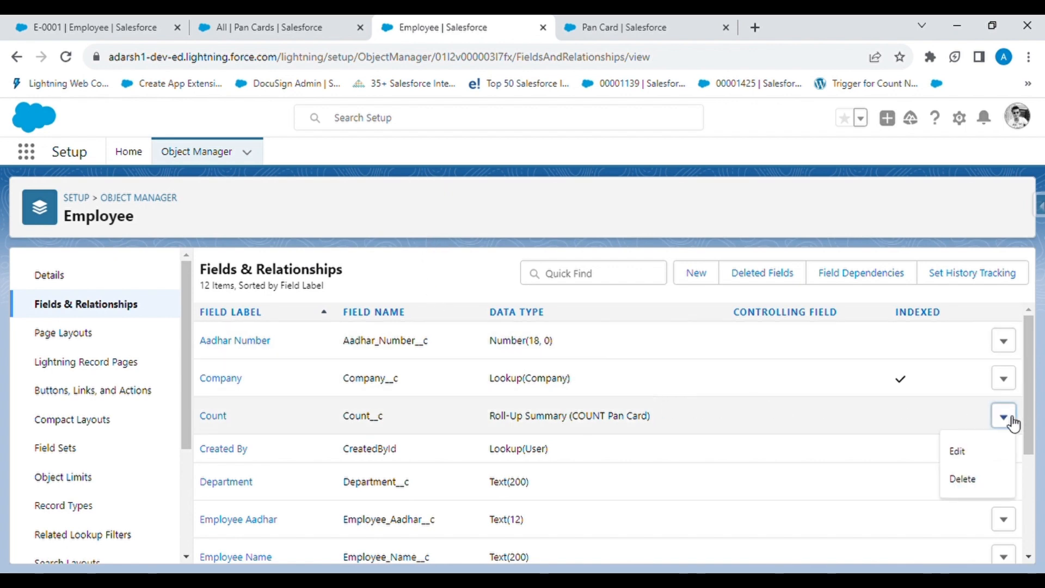
pyautogui.click(964, 480)
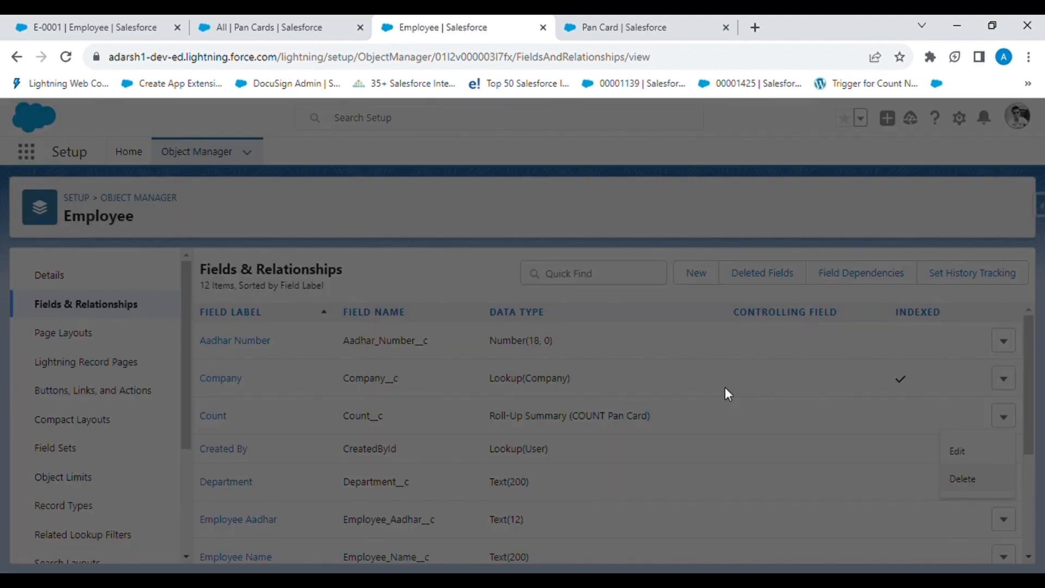
pyautogui.click(747, 447)
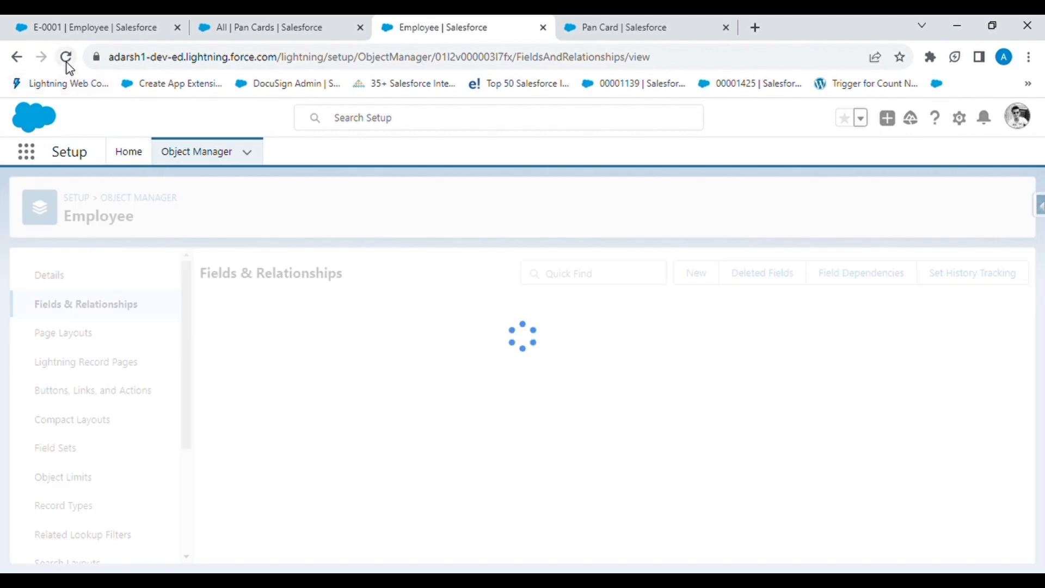
pyautogui.scroll(-2, 397, 419)
pyautogui.scroll(-1, 397, 423)
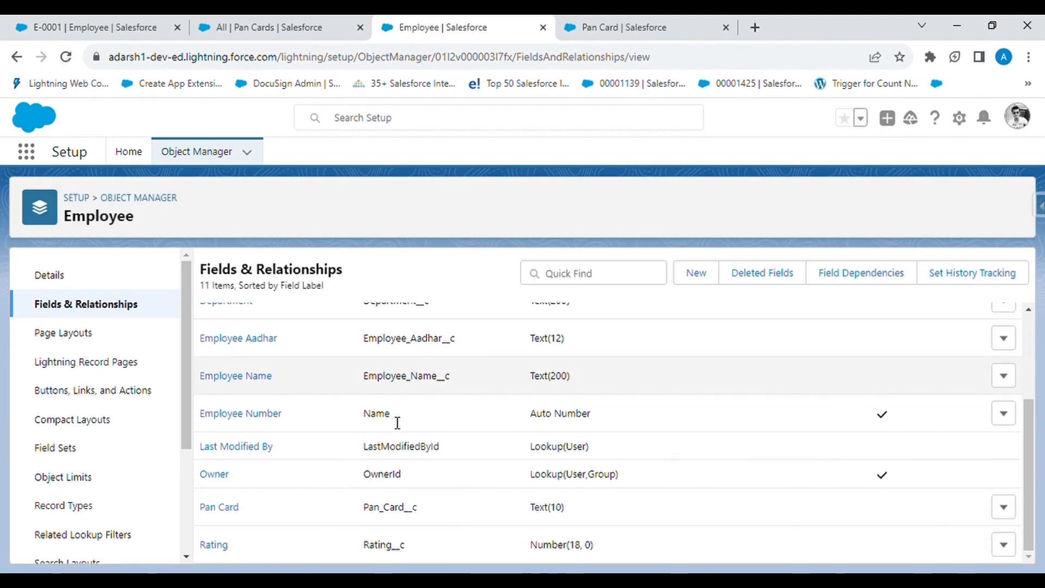
pyautogui.scroll(3, 391, 423)
pyautogui.scroll(-3, 698, 411)
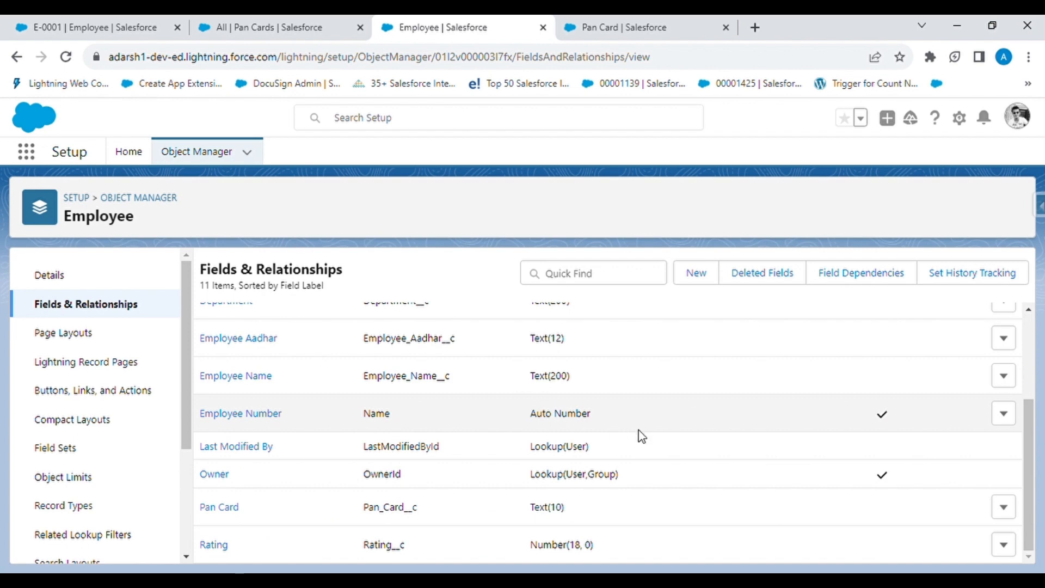
pyautogui.scroll(2, 641, 435)
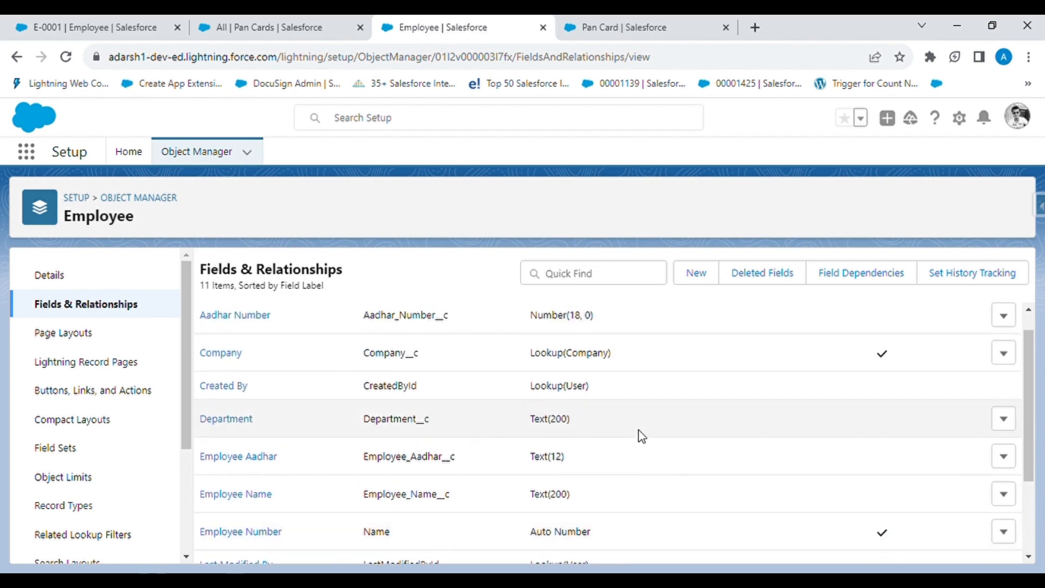
pyautogui.click(665, 17)
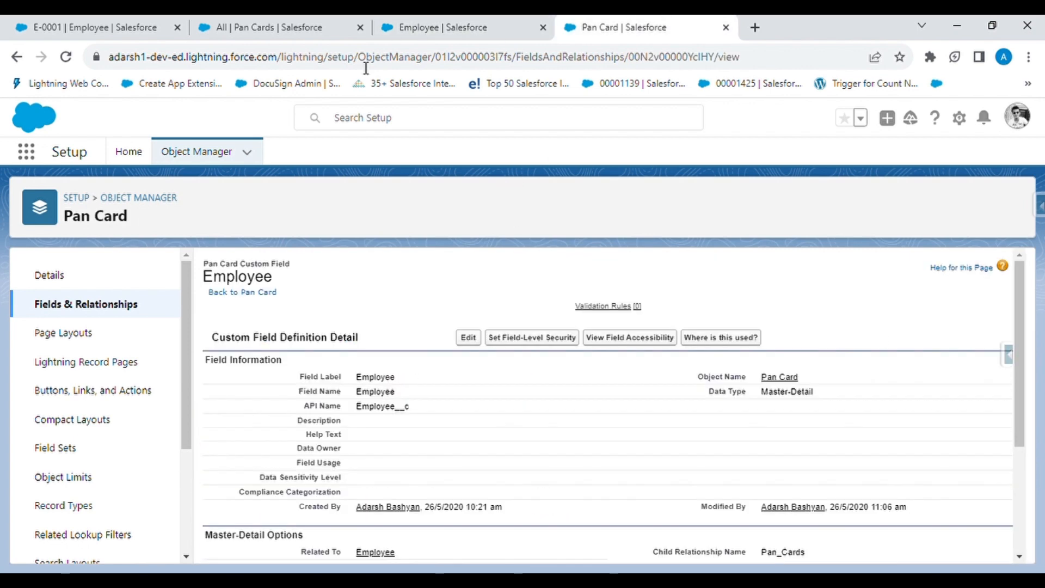
# Open the edit form for Pan Card's Master-Detail Employee field and focus its Description box.
pyautogui.click(99, 317)
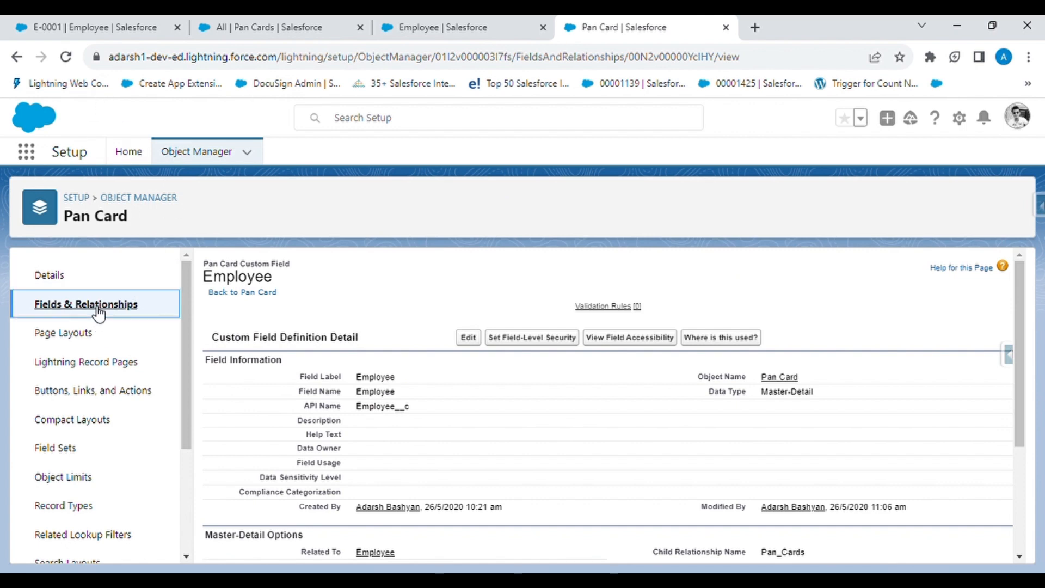
pyautogui.click(65, 57)
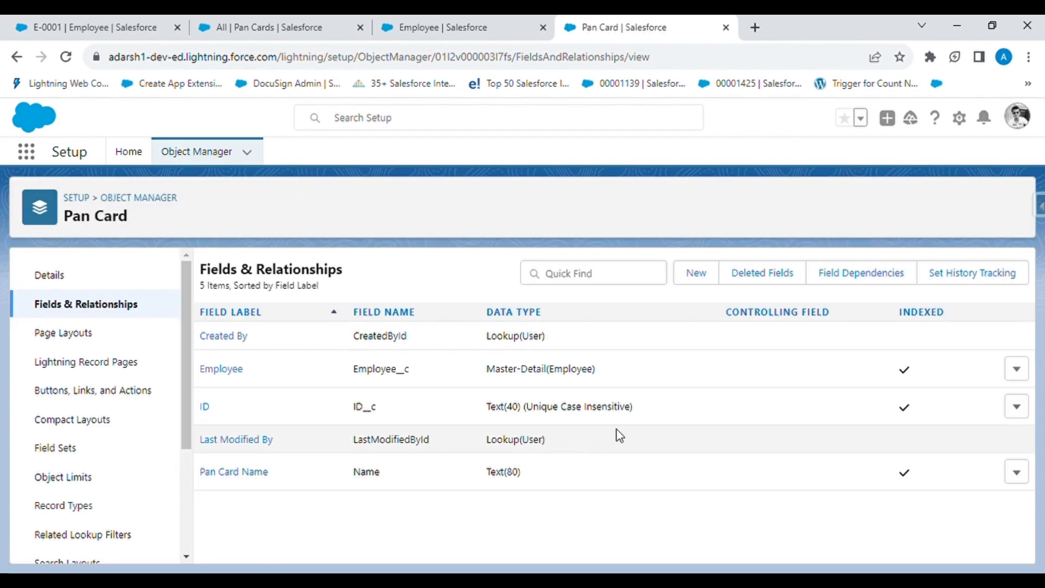
pyautogui.click(1016, 369)
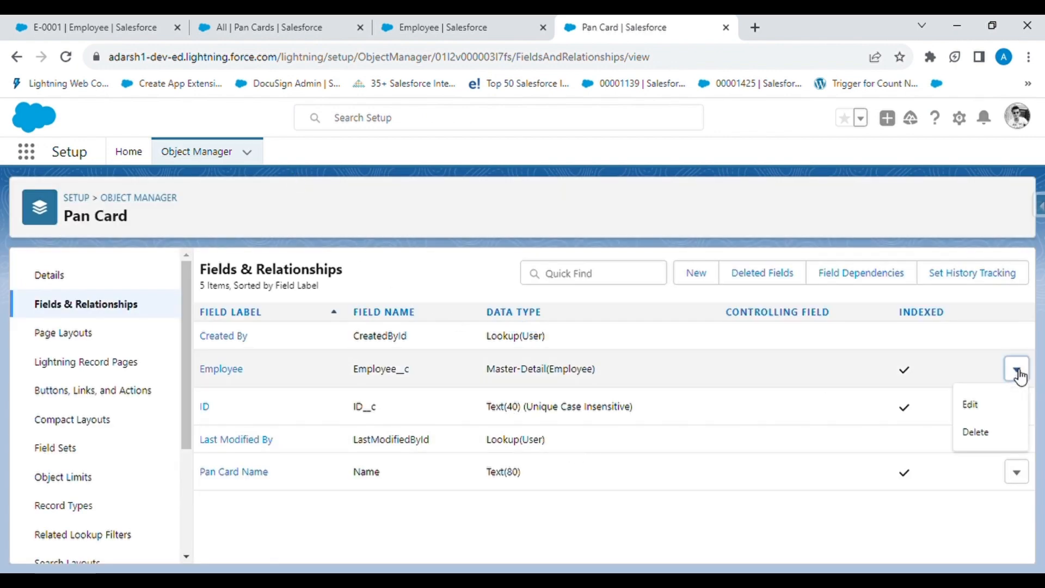
pyautogui.click(224, 371)
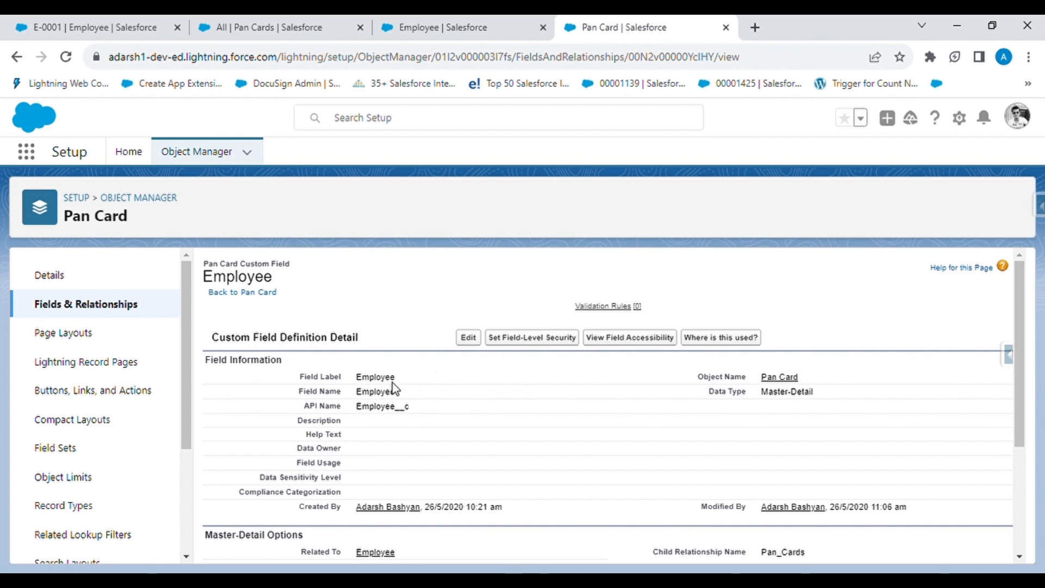
pyautogui.click(472, 341)
pyautogui.click(471, 341)
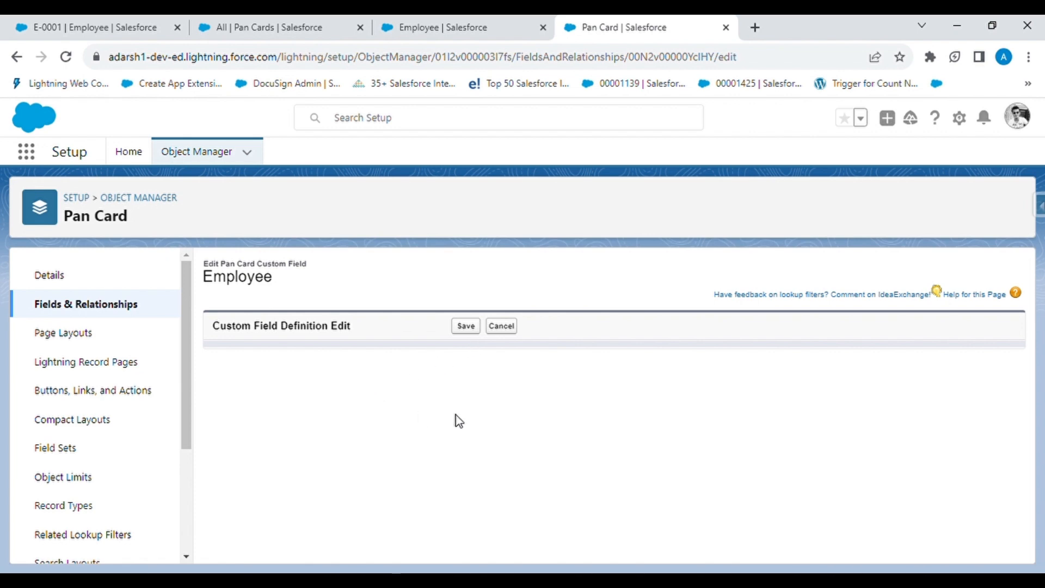
pyautogui.scroll(-1, 487, 419)
pyautogui.scroll(1, 489, 424)
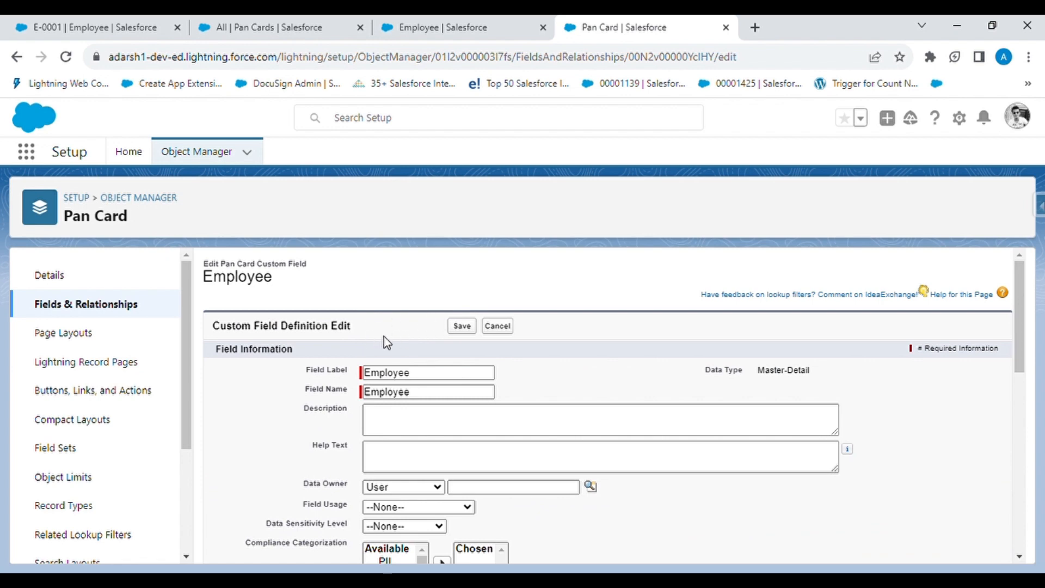
pyautogui.click(582, 415)
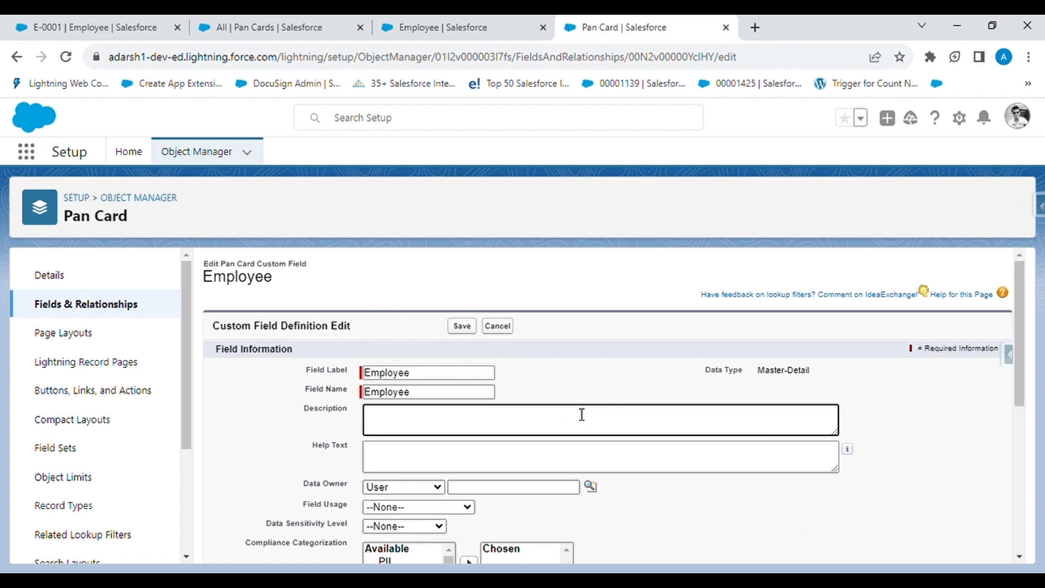
# Permanently erase the deleted Count field from Employee's Deleted Fields list.
pyautogui.click(510, 24)
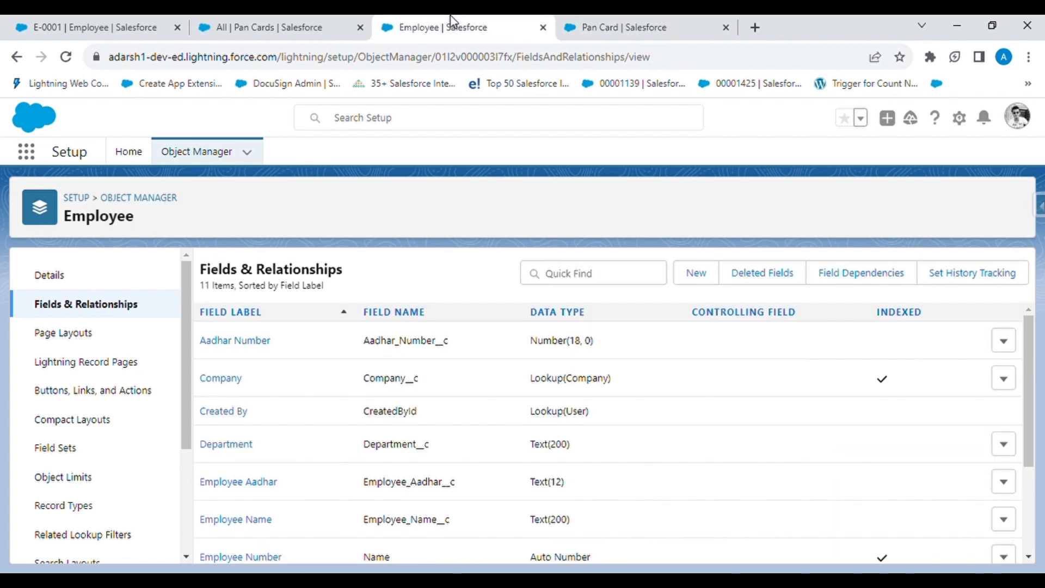
pyautogui.click(764, 274)
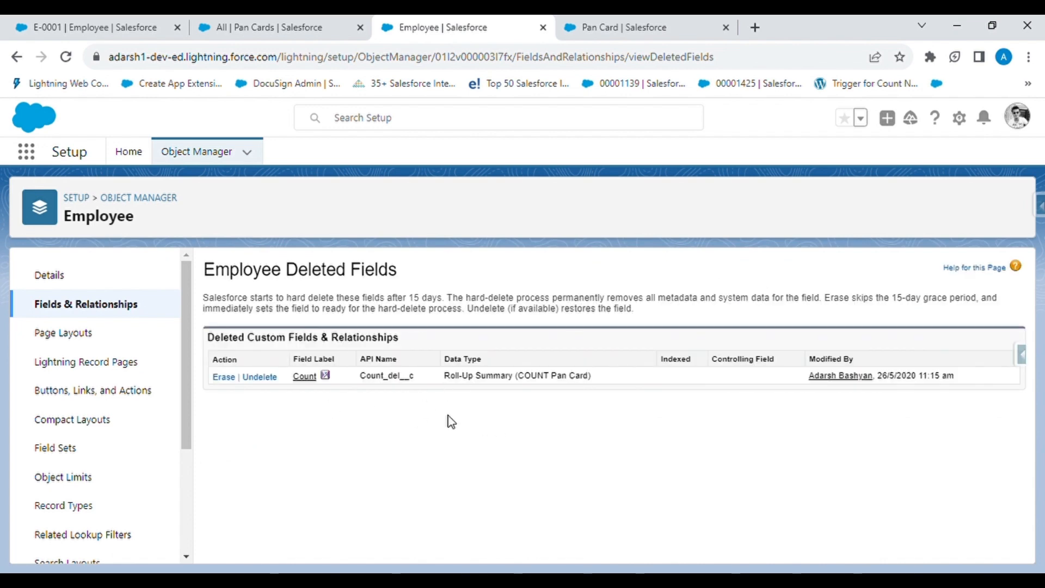
pyautogui.click(227, 380)
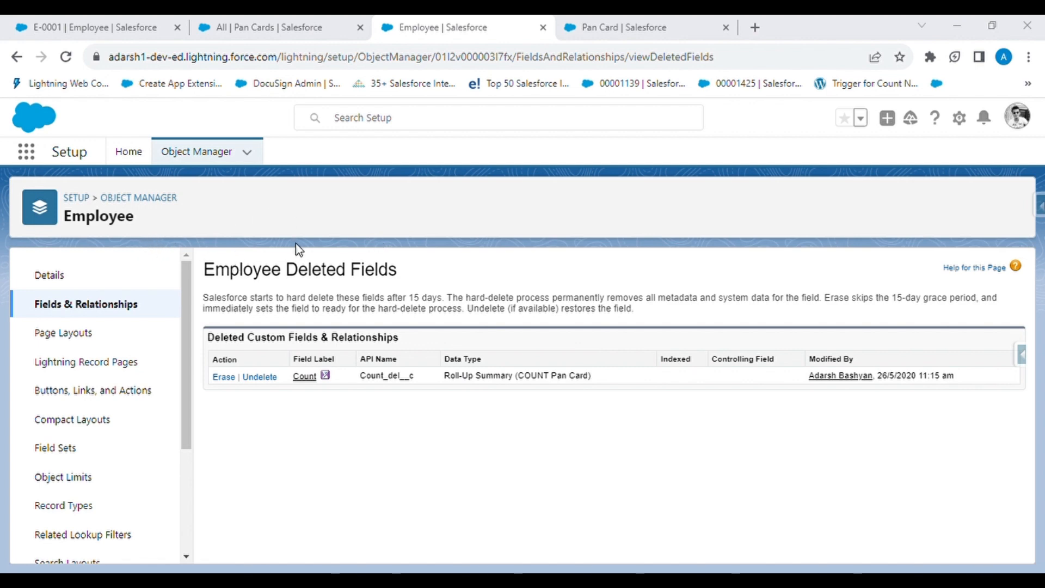
pyautogui.click(229, 271)
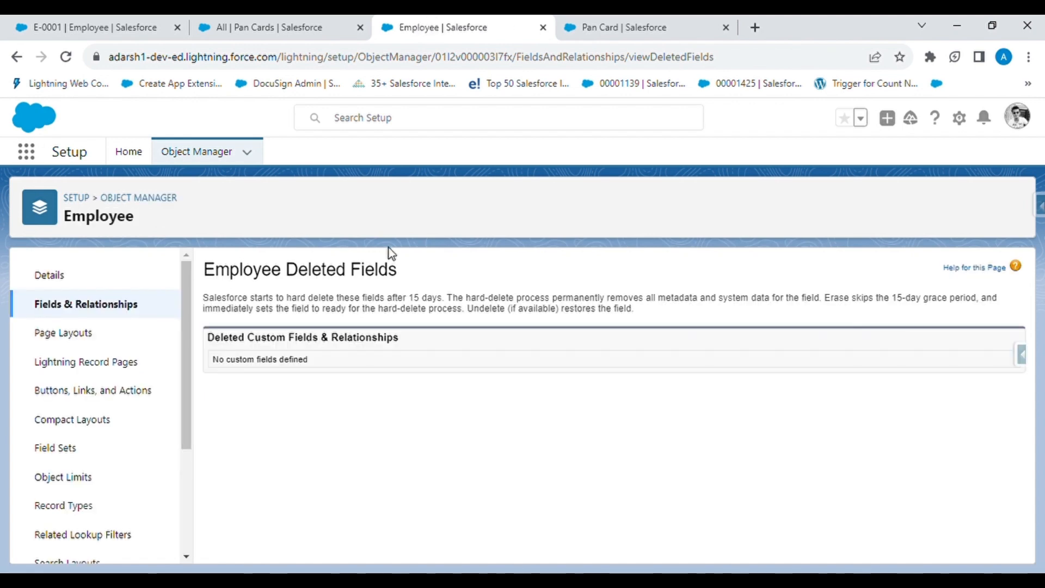
pyautogui.click(114, 304)
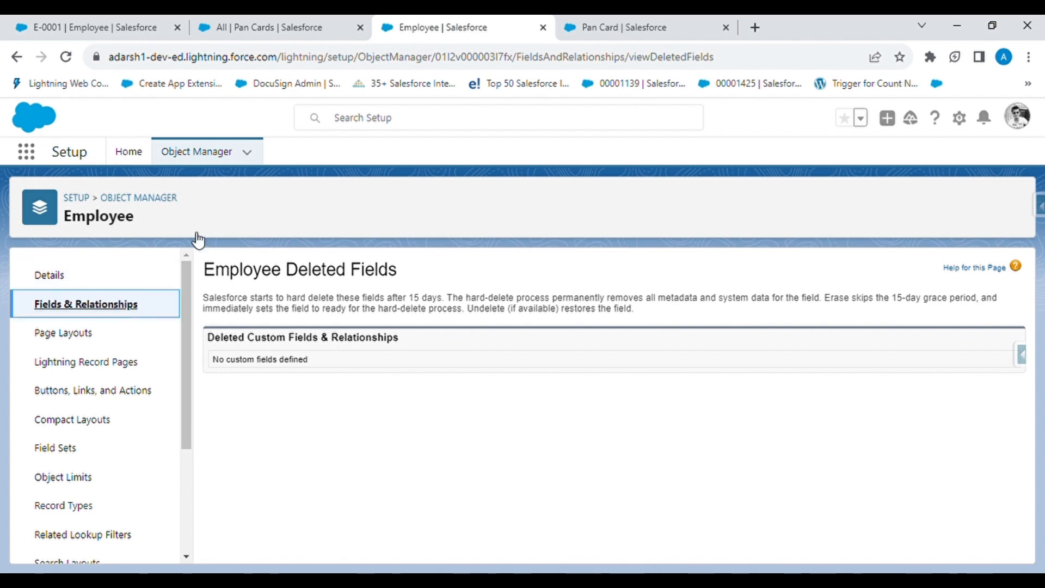
pyautogui.click(609, 25)
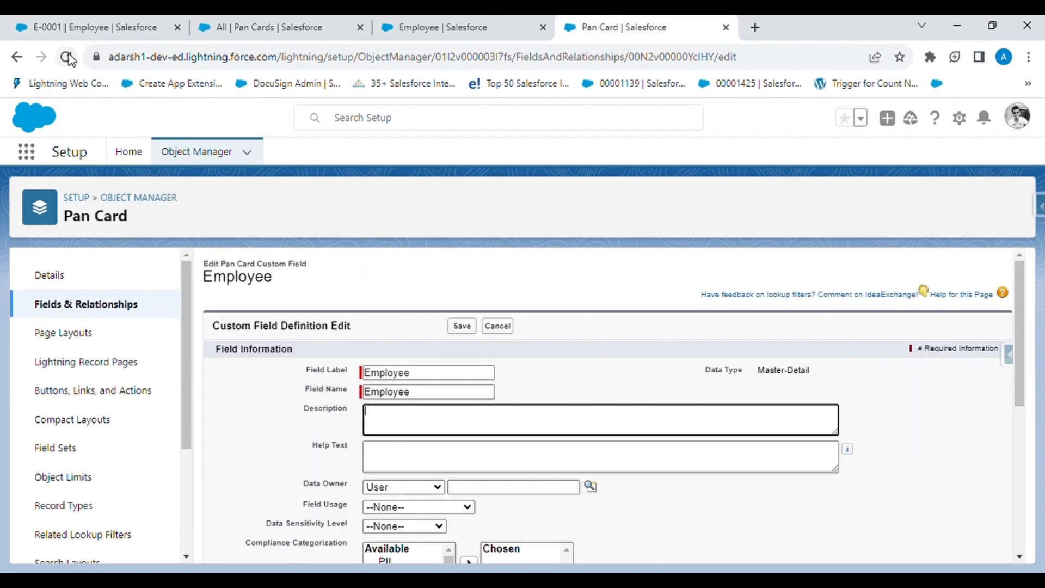
# Change Pan Card's Employee field type from Master-Detail to Lookup Relationship and save.
pyautogui.click(67, 56)
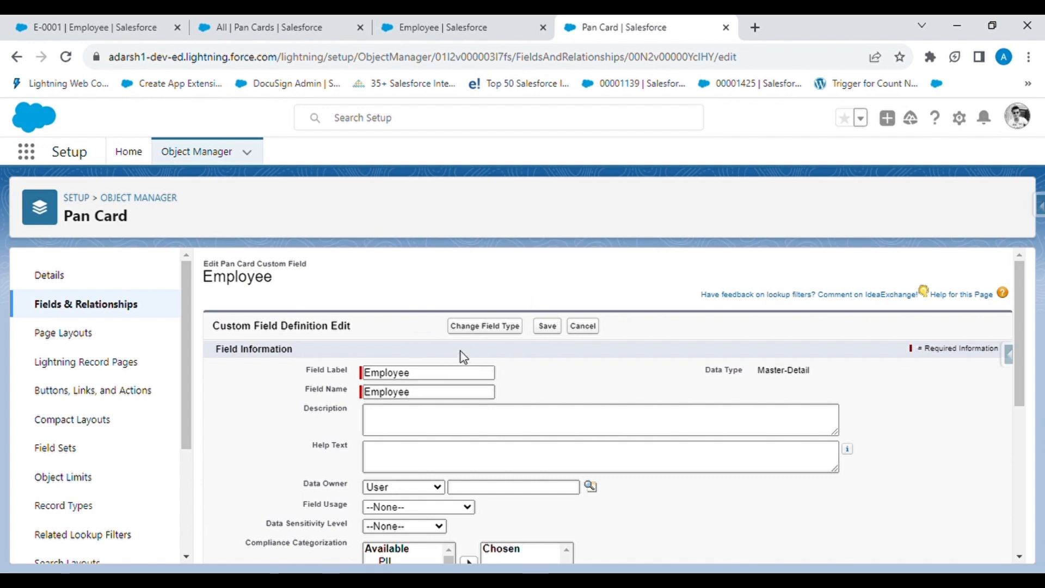
pyautogui.click(500, 329)
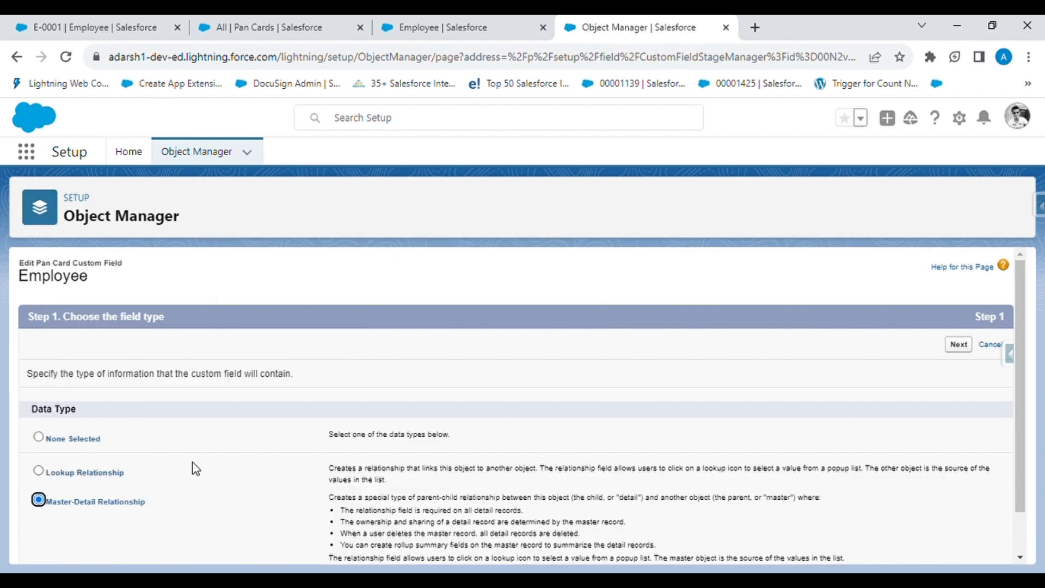
pyautogui.scroll(-1, 192, 466)
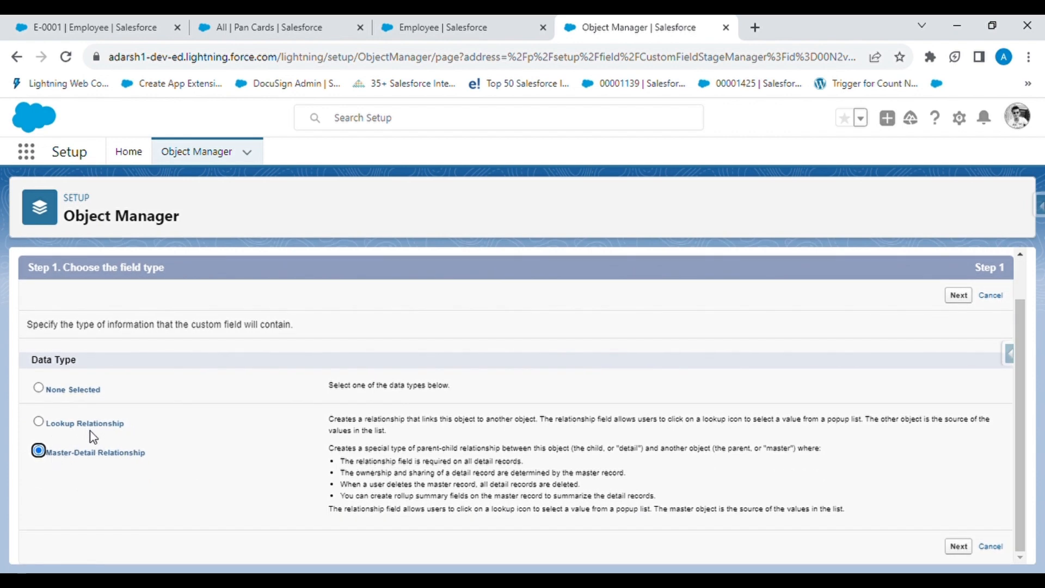
pyautogui.click(39, 422)
pyautogui.click(962, 297)
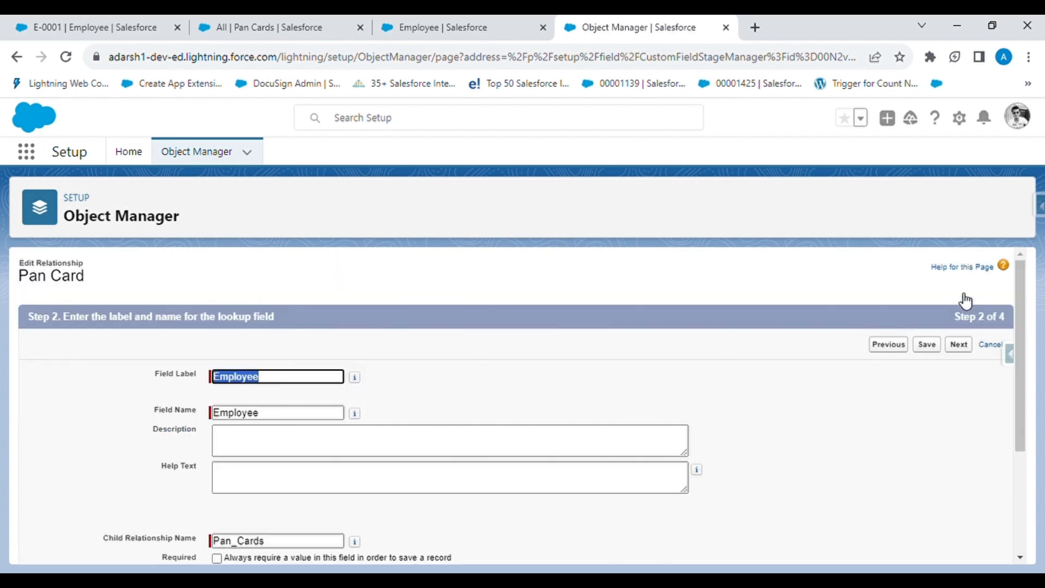
pyautogui.click(925, 345)
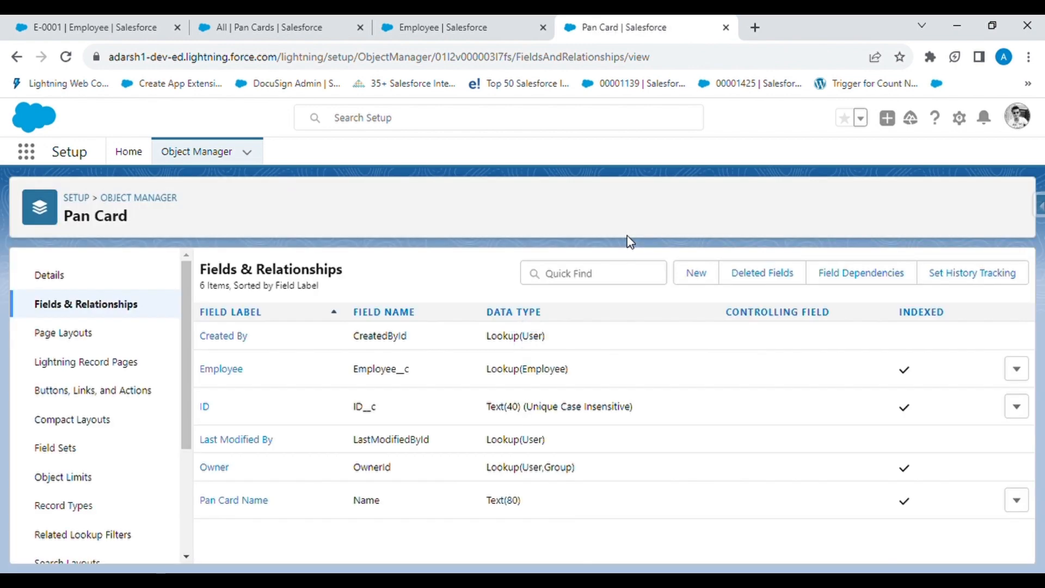
# Create Pan Card SDFRG5647G with ID WRTECVTY56, leaving the Employee lookup empty.
pyautogui.click(228, 22)
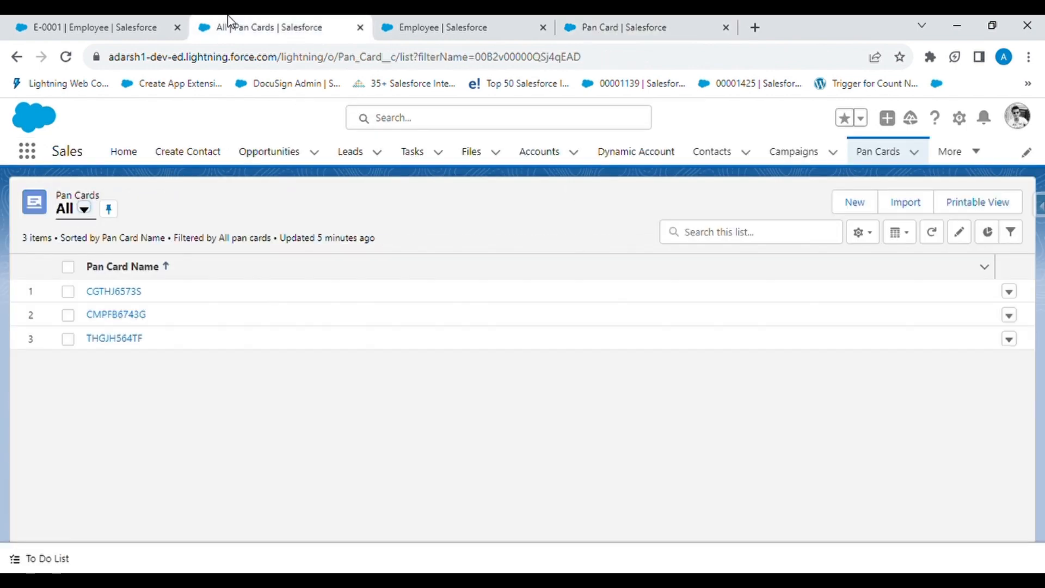
pyautogui.click(72, 57)
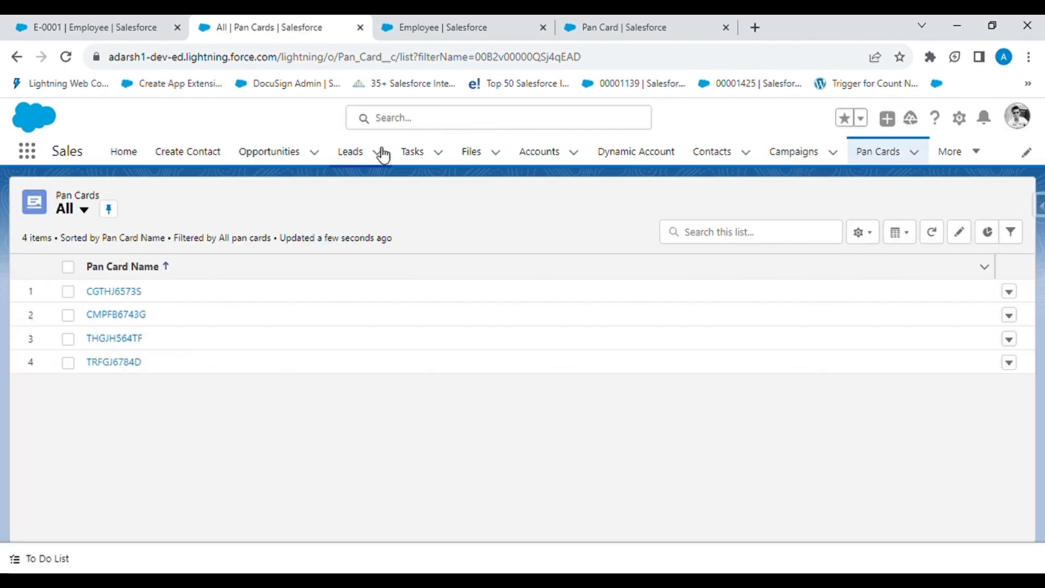
pyautogui.click(764, 203)
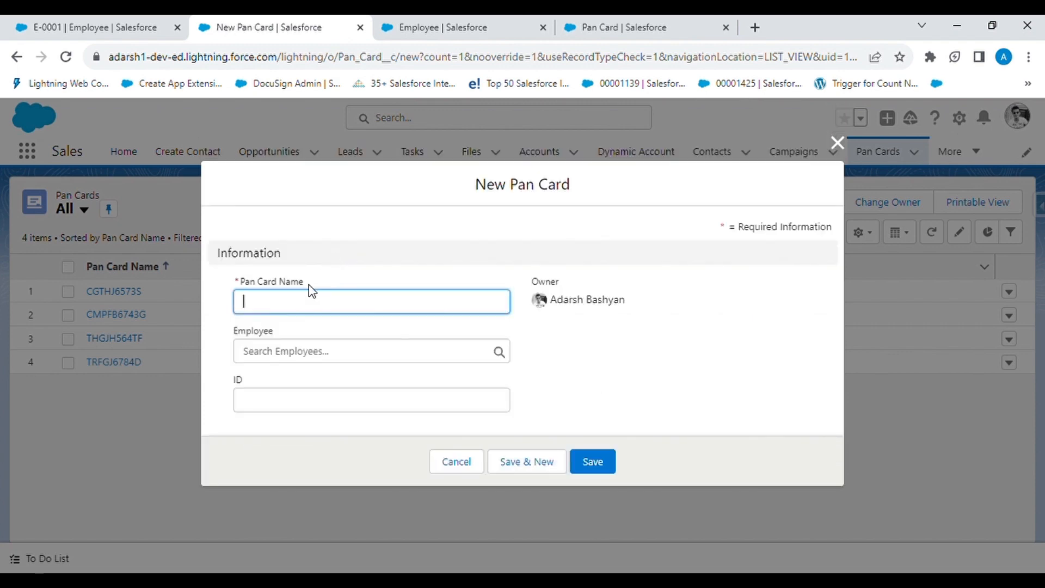
pyautogui.write('SDFRG')
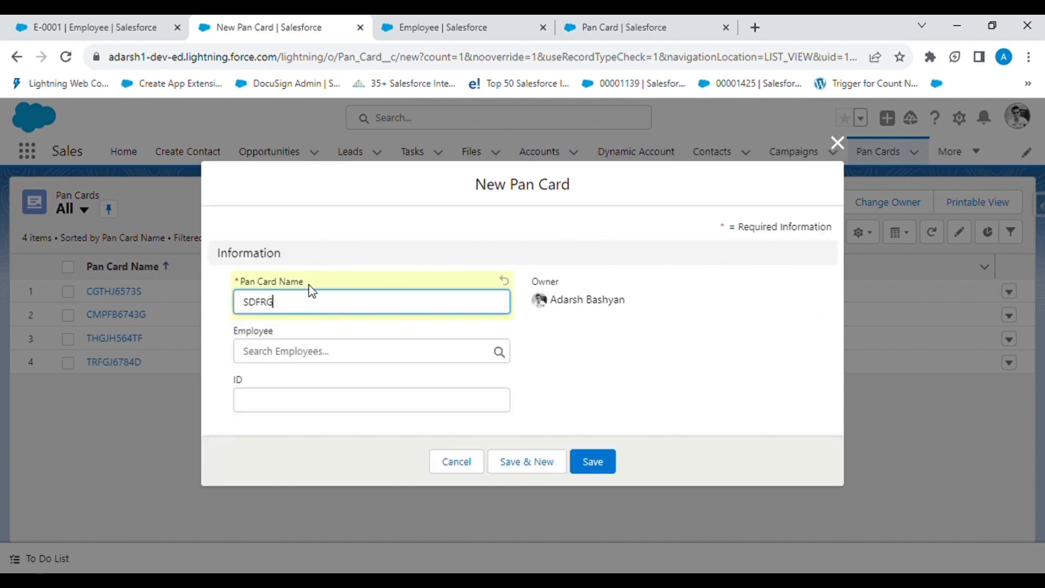
pyautogui.write('564')
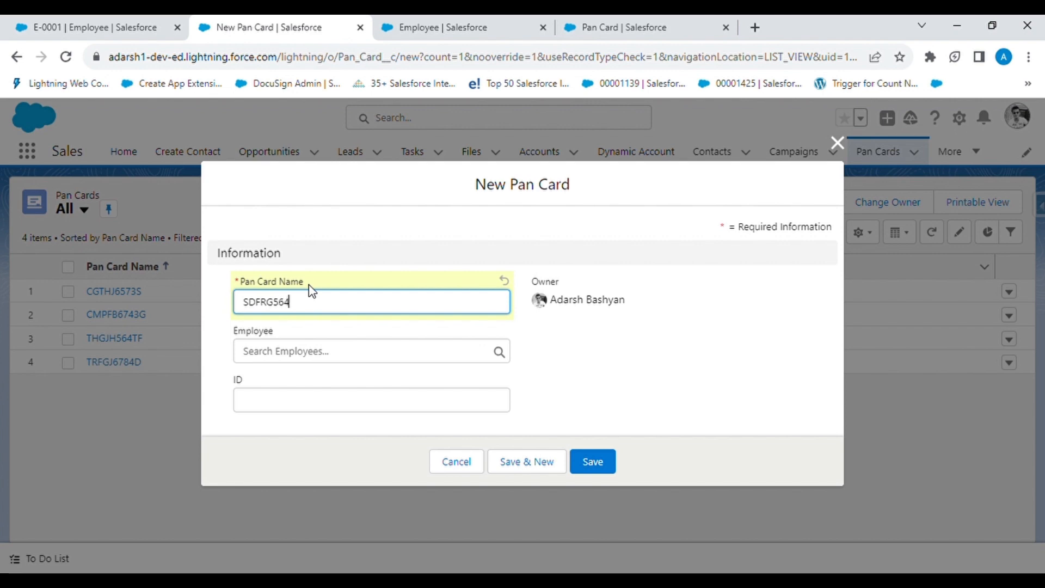
pyautogui.write('7G')
pyautogui.click(318, 406)
pyautogui.write('WRTECVTY56')
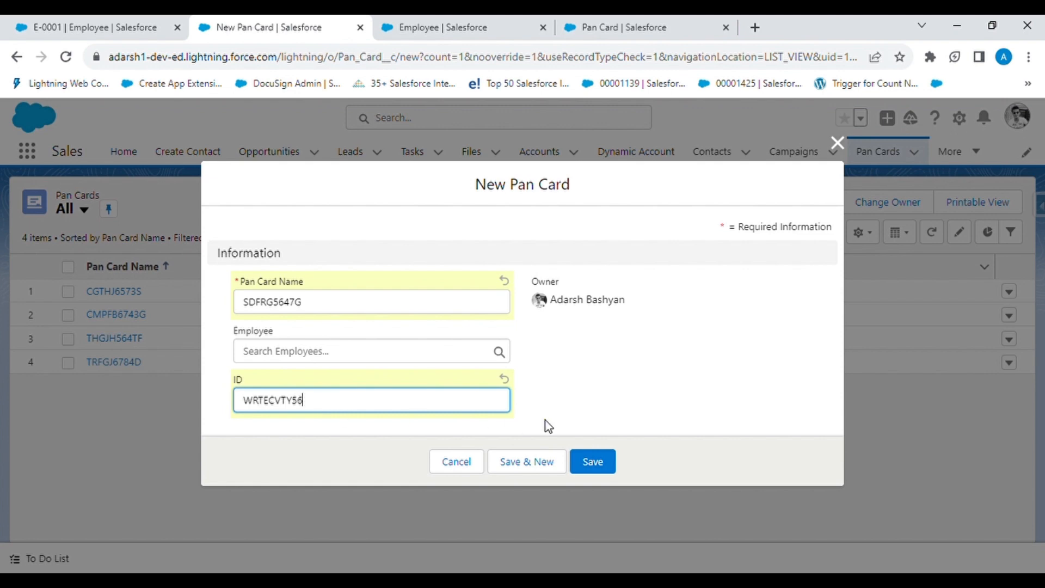
pyautogui.click(596, 462)
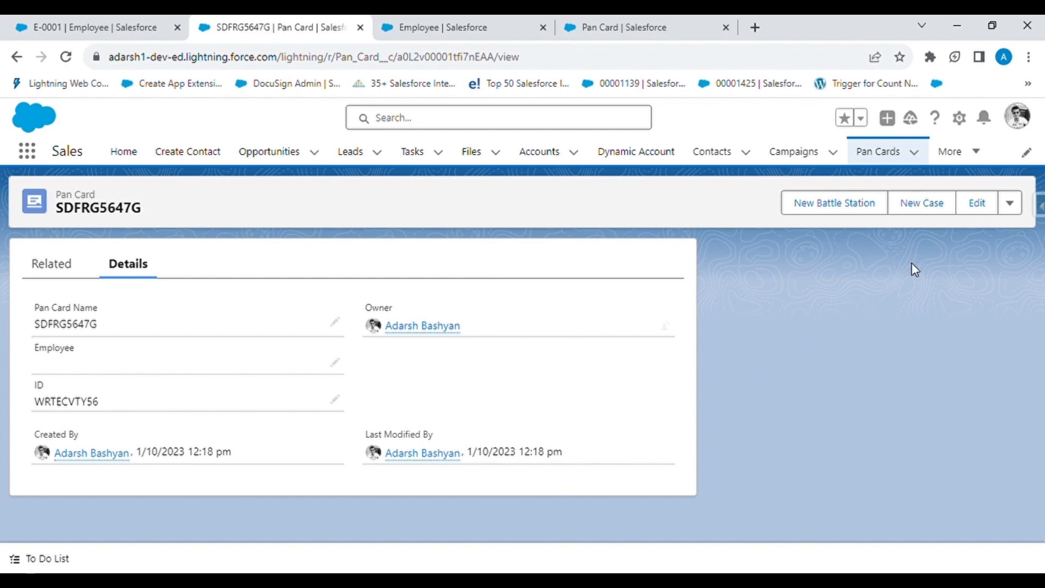
pyautogui.click(888, 158)
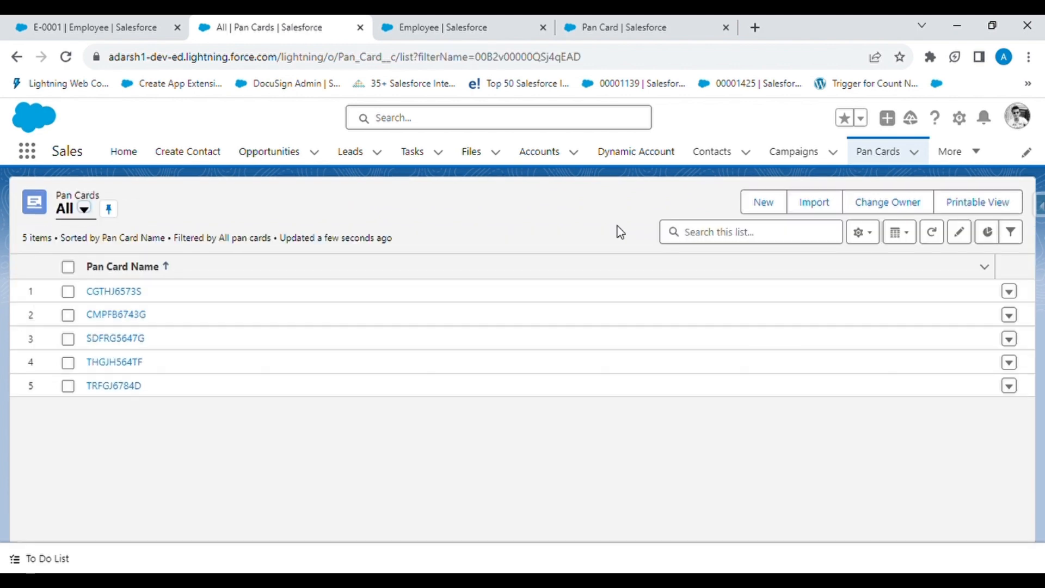
# Add Employee as a visible column in the All Pan Cards list view.
pyautogui.click(873, 238)
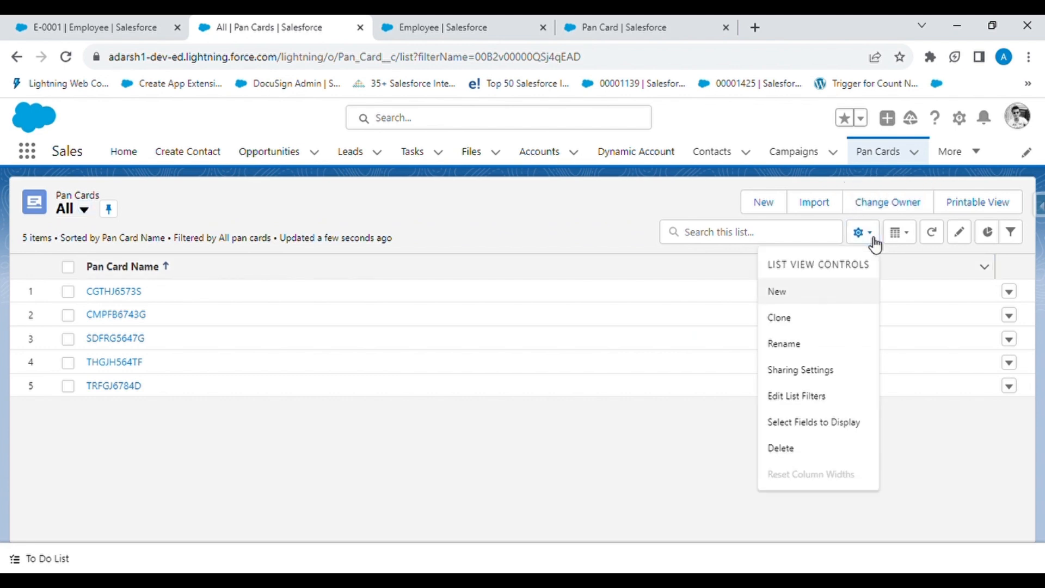
pyautogui.click(804, 424)
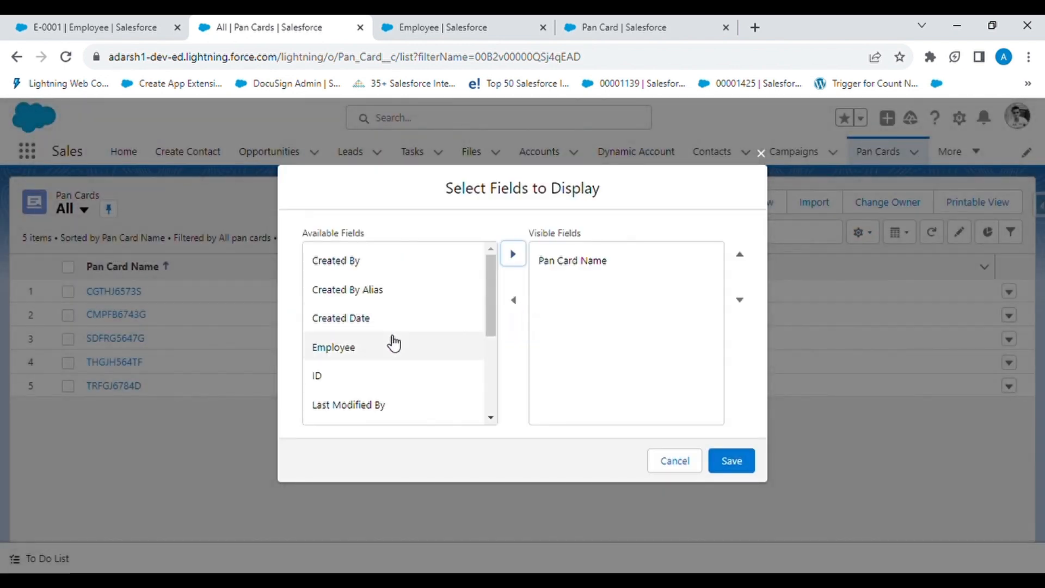
pyautogui.scroll(-1, 393, 376)
pyautogui.click(357, 282)
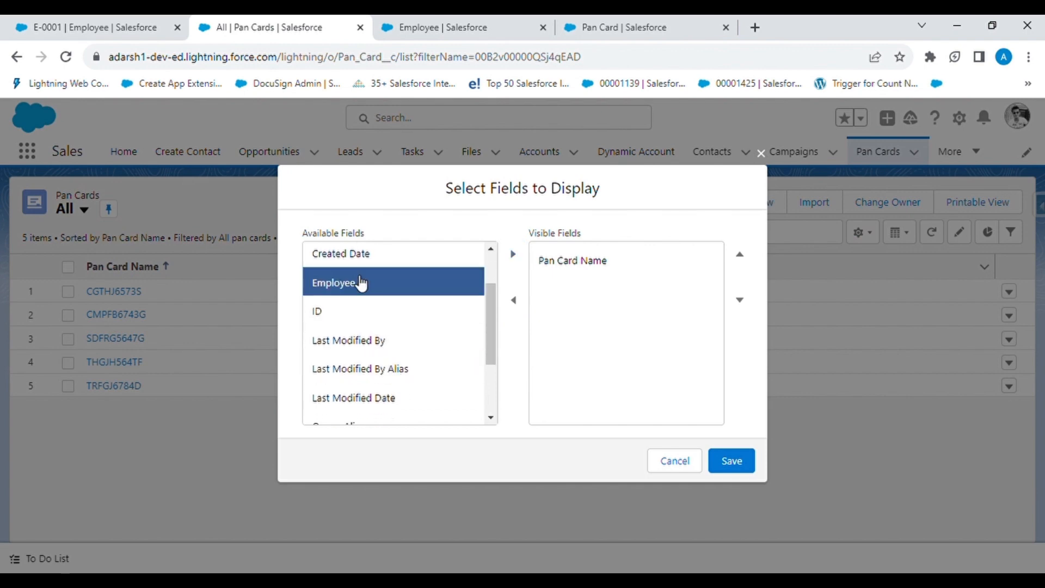
pyautogui.click(515, 253)
pyautogui.click(749, 466)
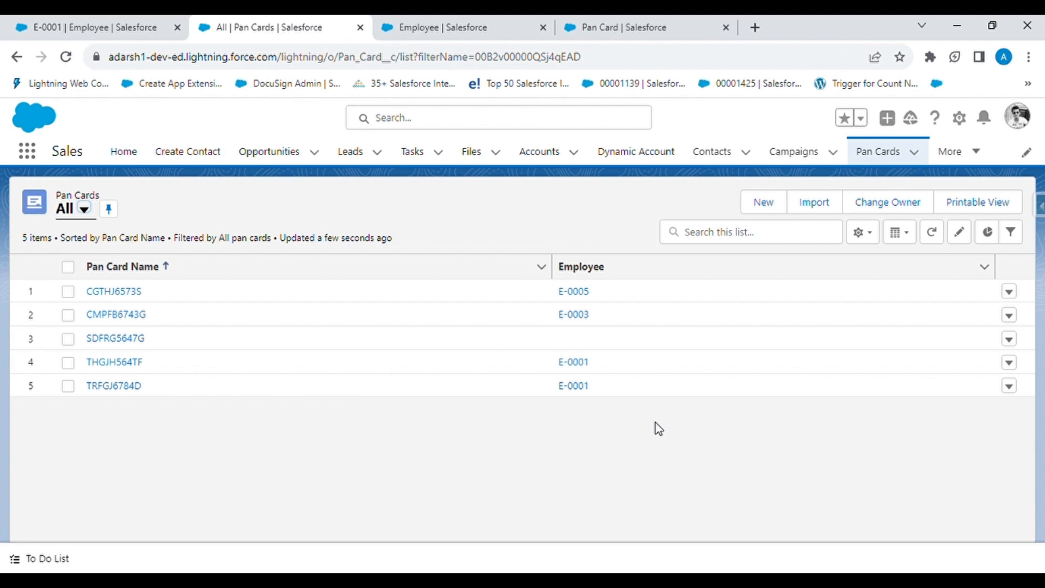
pyautogui.click(81, 27)
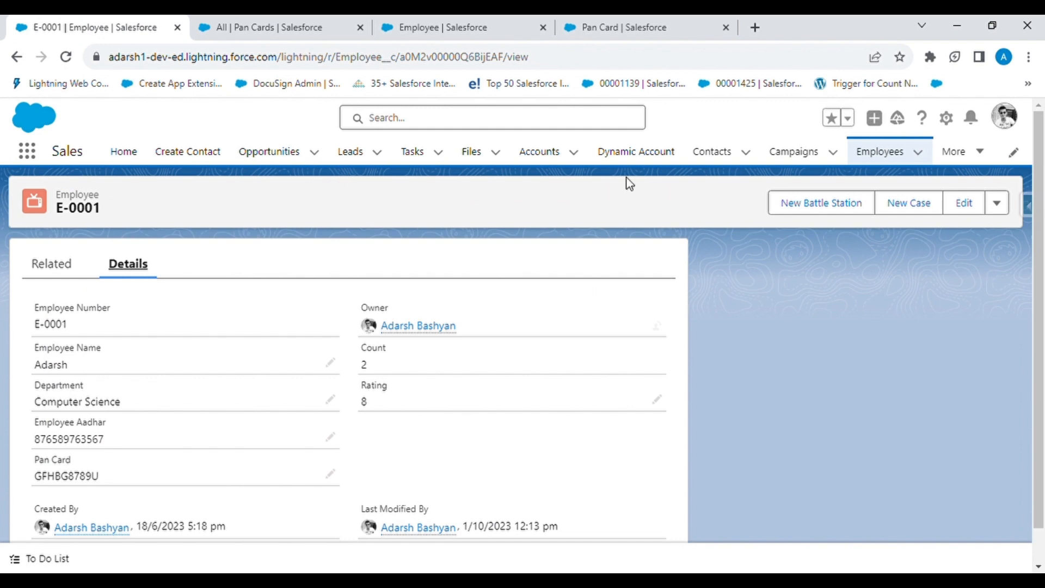
# Open the list of all employees and close the stray blank browser page.
pyautogui.click(883, 150)
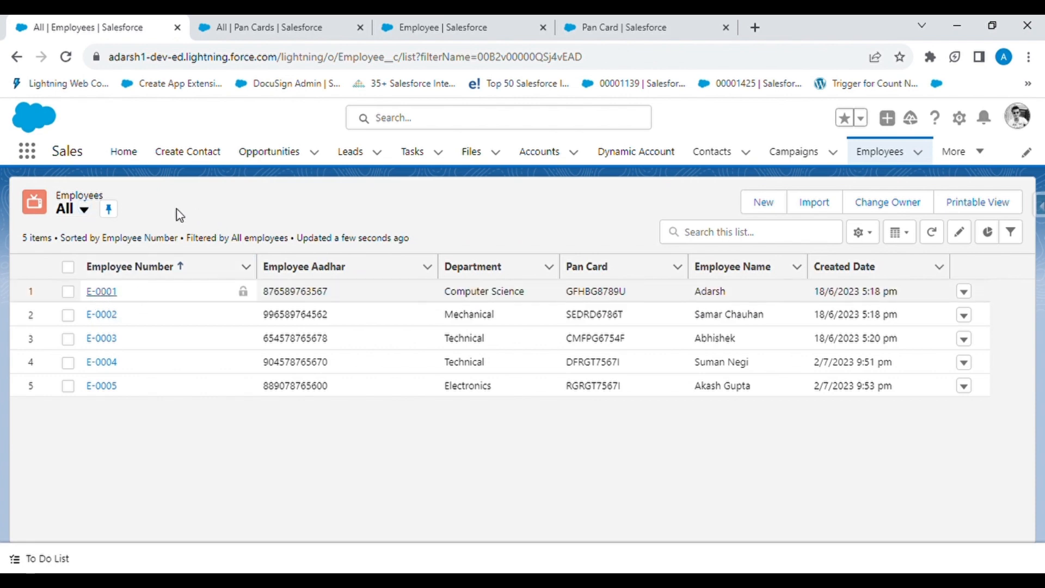
pyautogui.click(146, 298)
pyautogui.click(259, 18)
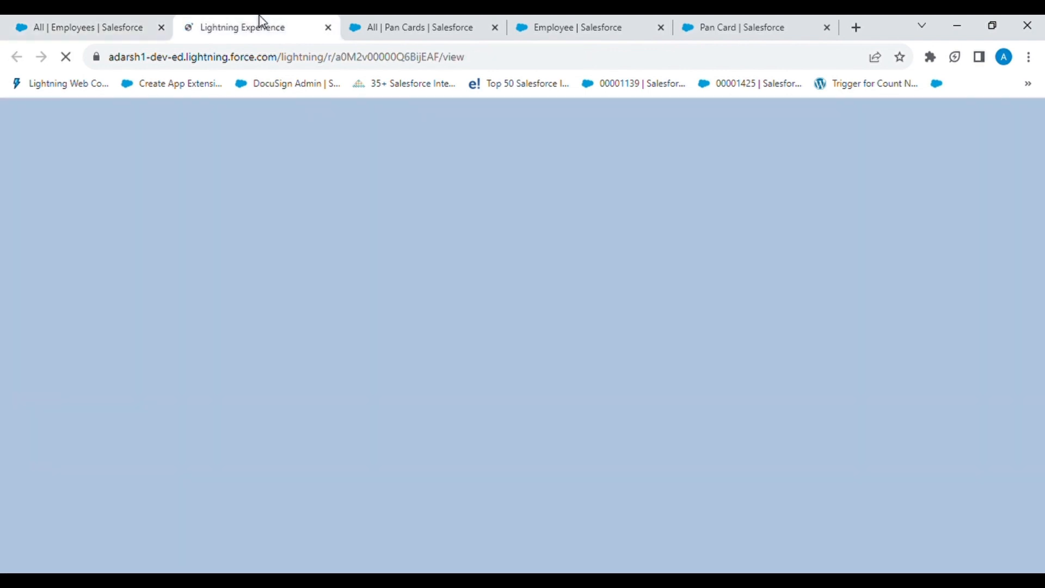
pyautogui.click(328, 27)
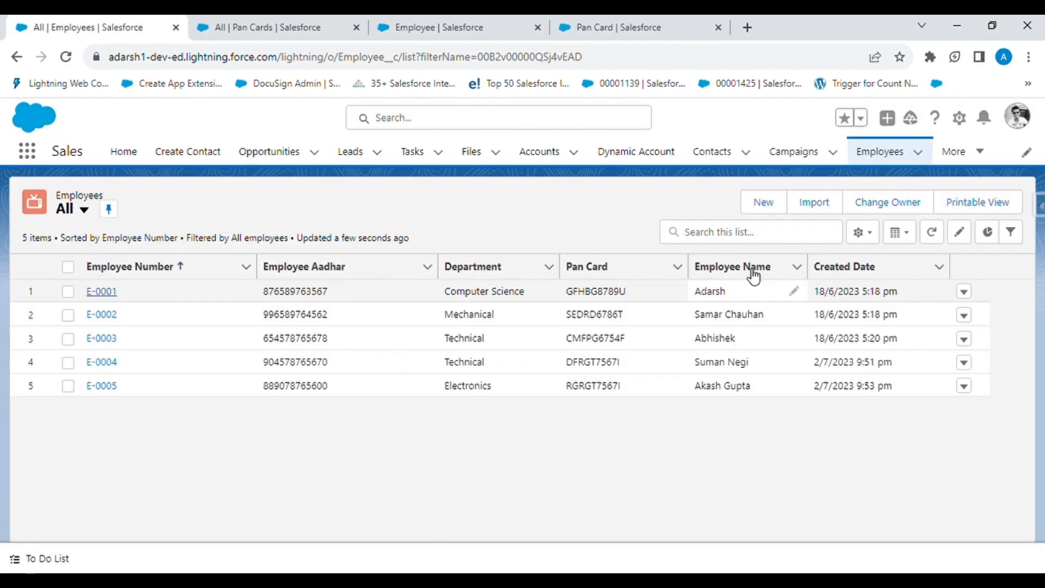
# Start a new employee with the employee's name, department IT, and the Aadhar and Pan Card numbers.
pyautogui.click(759, 202)
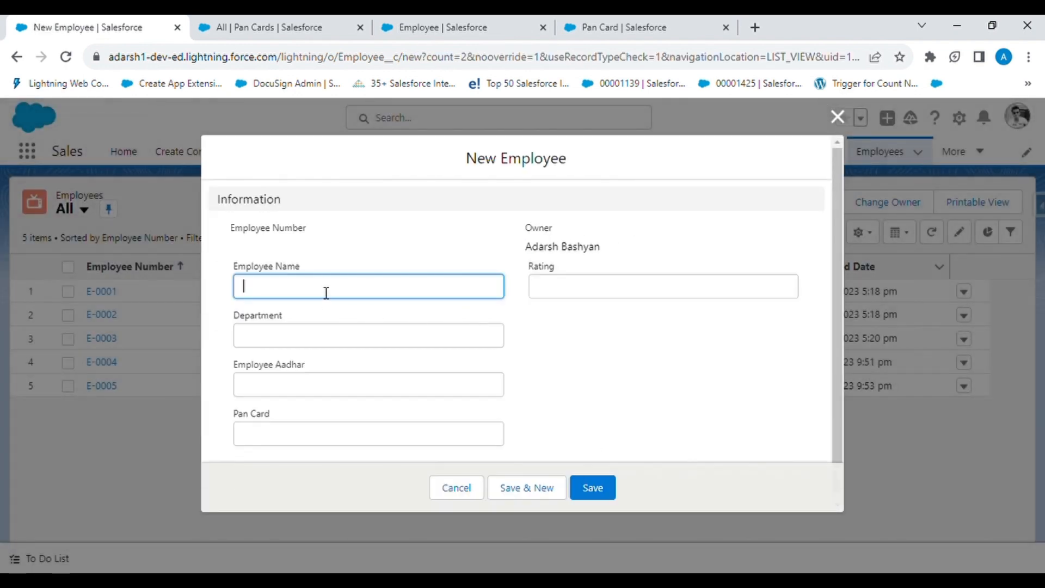
pyautogui.write('S')
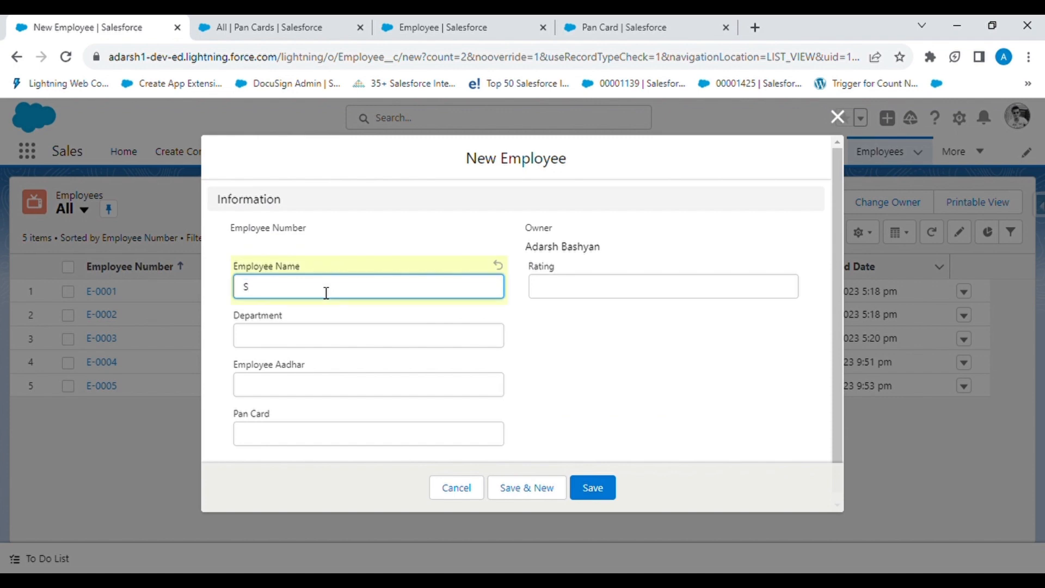
pyautogui.write('unil')
pyautogui.click(328, 348)
pyautogui.write('IT')
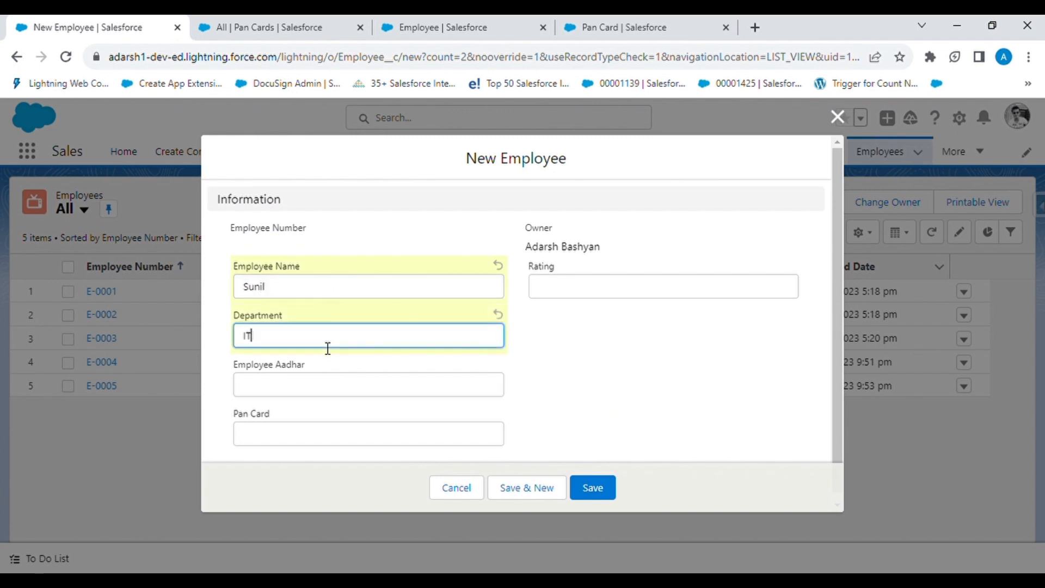
pyautogui.click(330, 396)
pyautogui.write('8767')
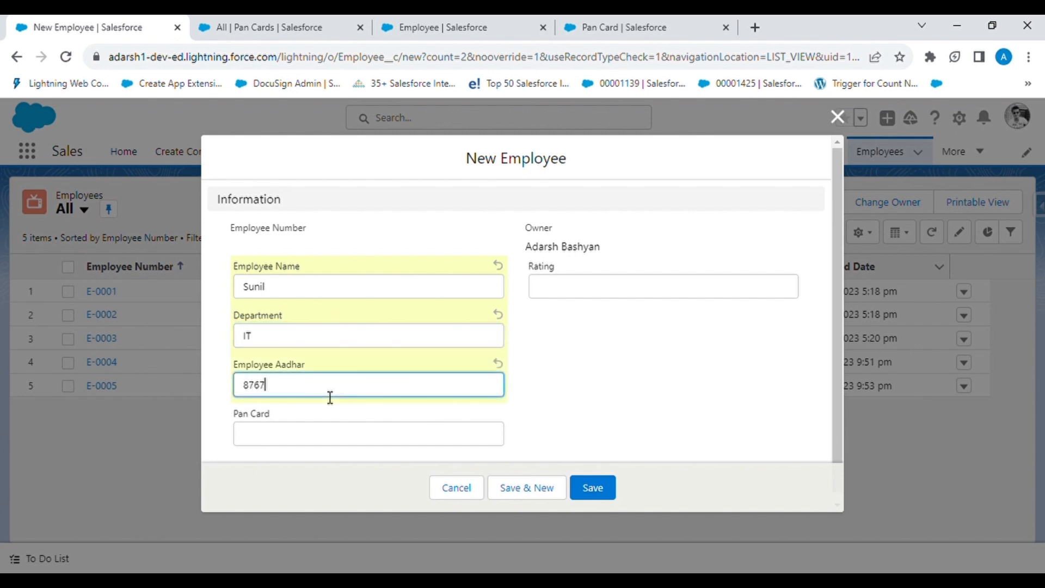
pyautogui.write('56456897')
pyautogui.click(348, 443)
pyautogui.write('V')
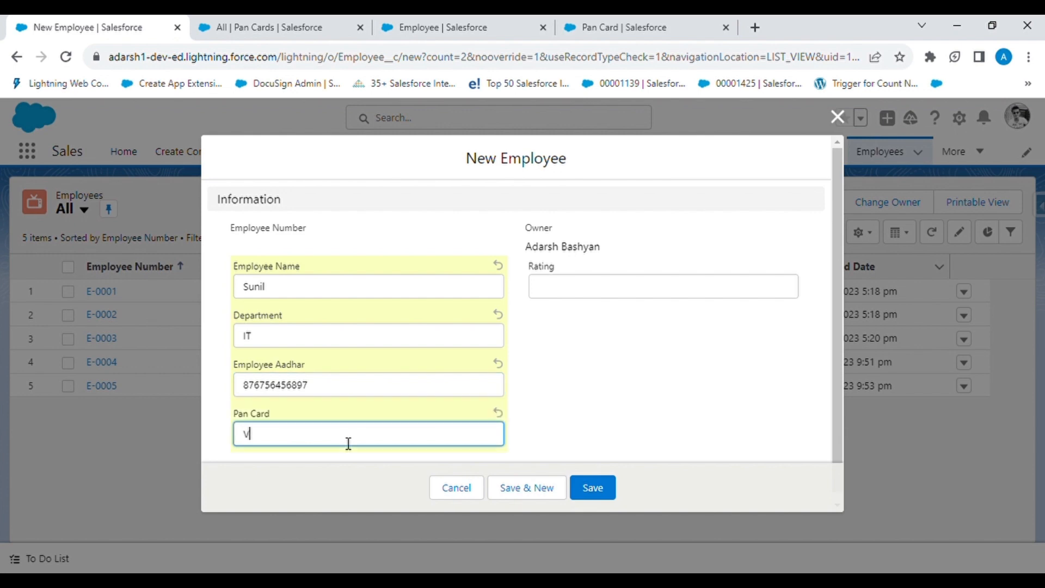
pyautogui.write('RTUYH6756')
# Set the employee's rating to 5, correcting the mistaken 6, and save the record.
pyautogui.click(655, 293)
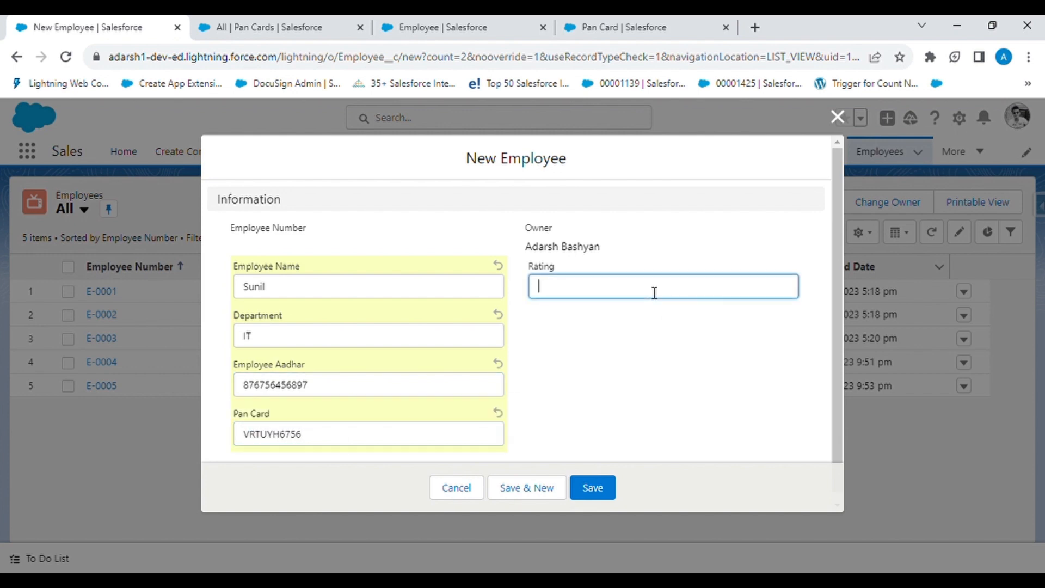
pyautogui.write('6')
pyautogui.press('BackSpace')
pyautogui.write('5')
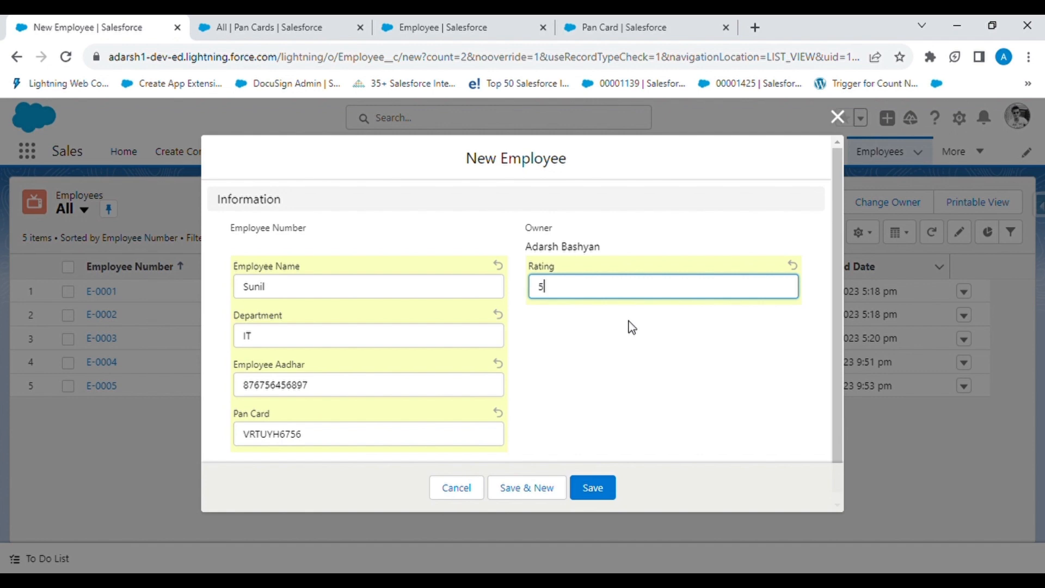
pyautogui.click(635, 377)
pyautogui.click(604, 487)
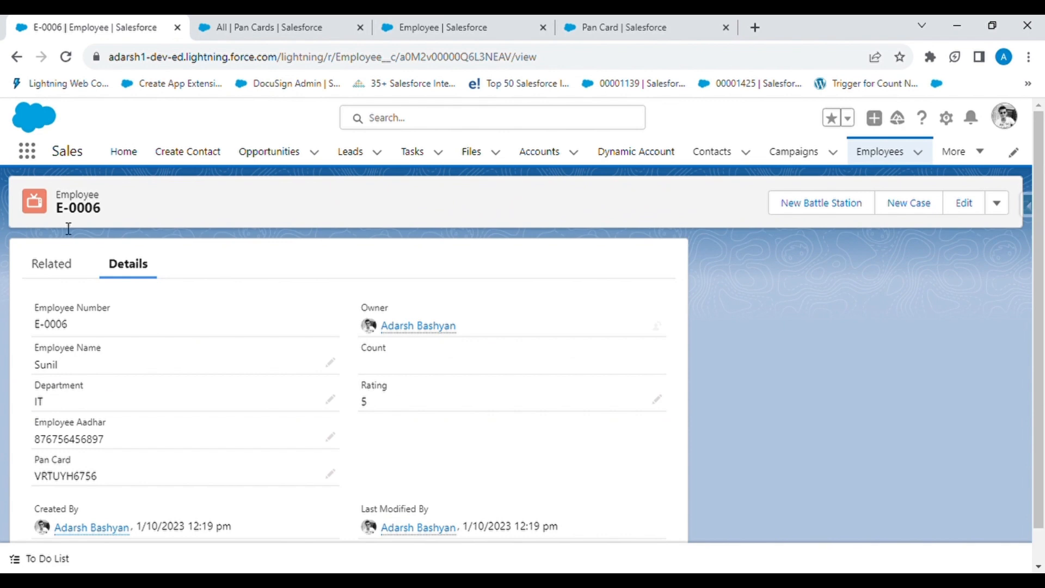
# Check E-0006's related list for Pan Cards, then return to Pan Card's Fields & Relationships.
pyautogui.click(50, 267)
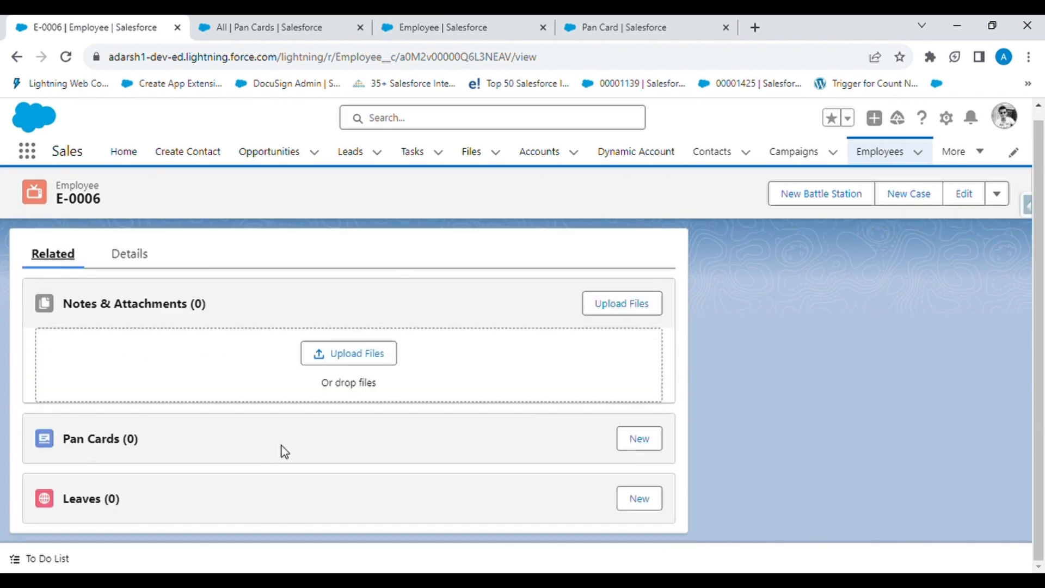
pyautogui.click(138, 268)
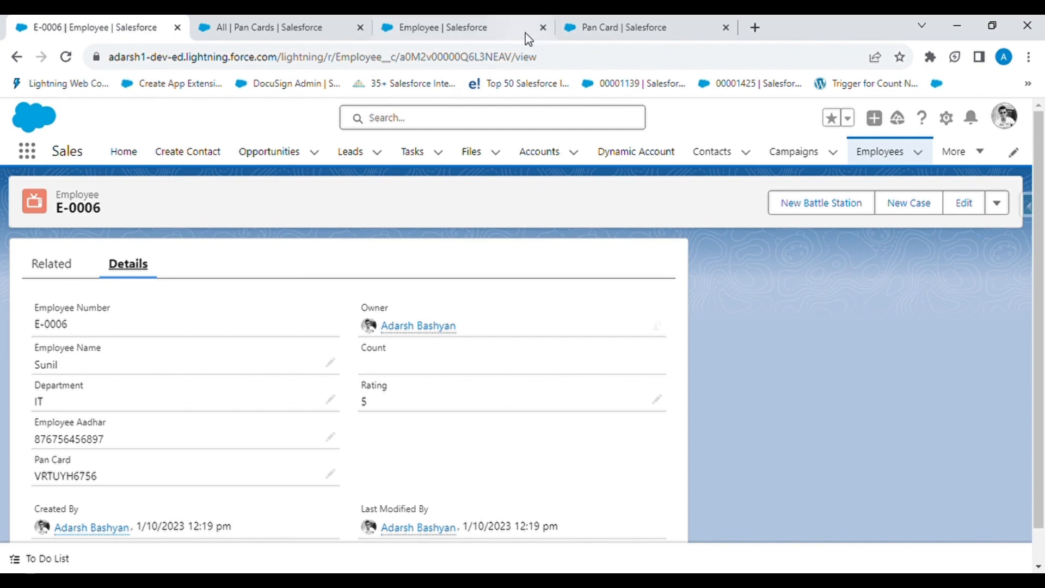
pyautogui.click(619, 26)
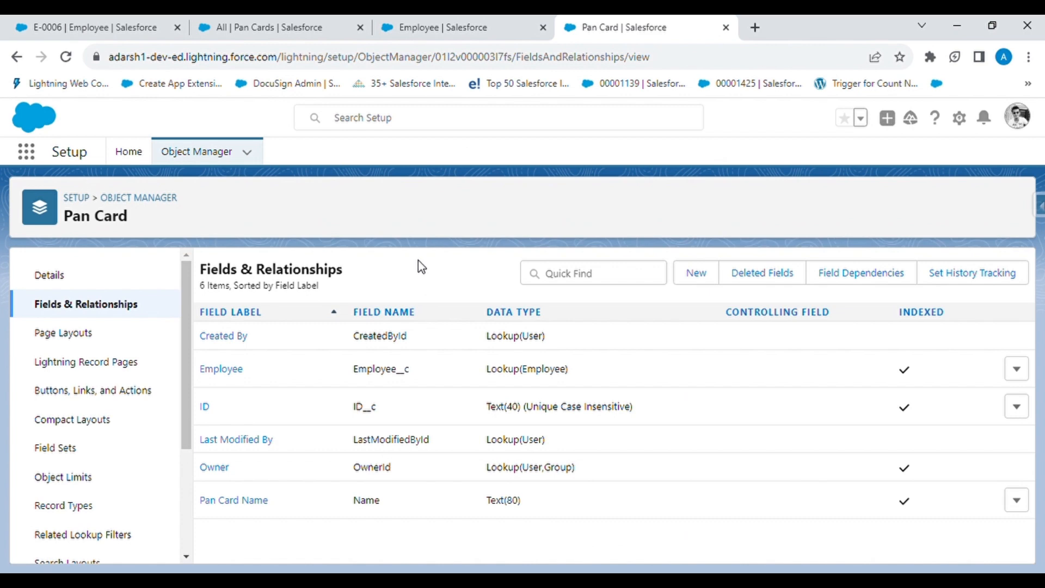
# Edit Pan Card's Employee field, cancelling an accidental delete, and begin changing its field type.
pyautogui.click(1017, 371)
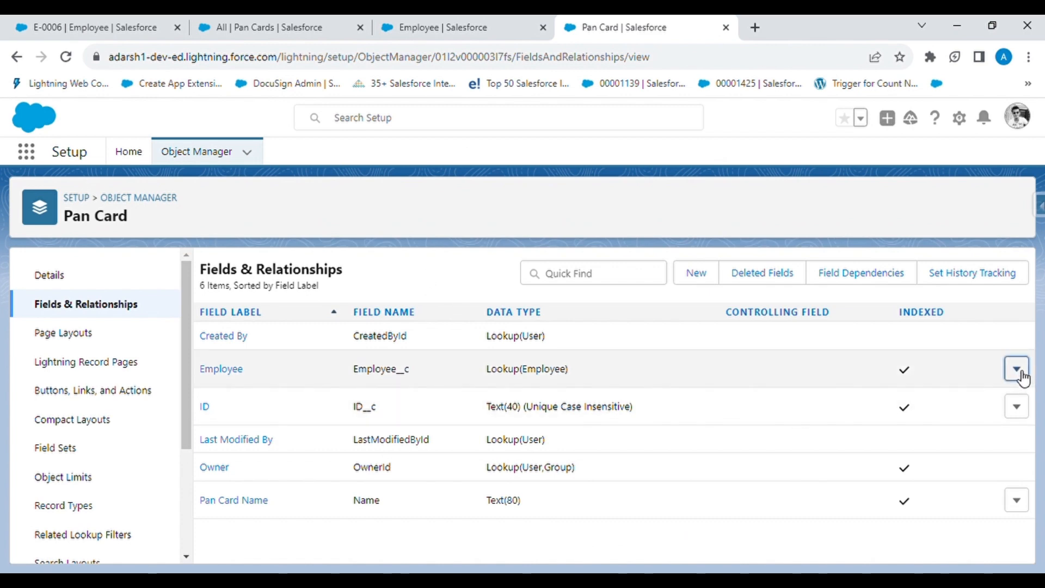
pyautogui.click(976, 433)
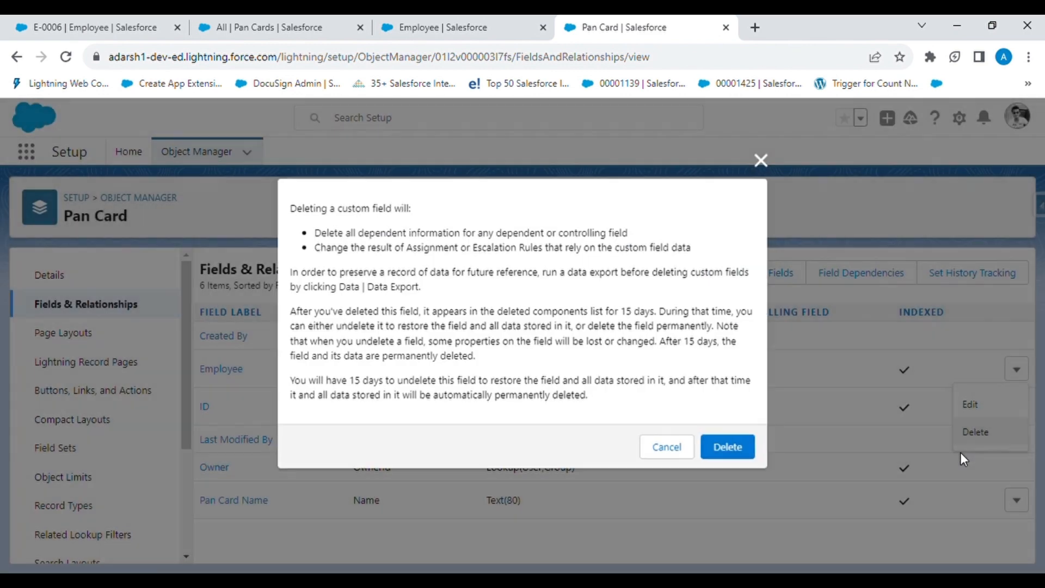
pyautogui.click(762, 162)
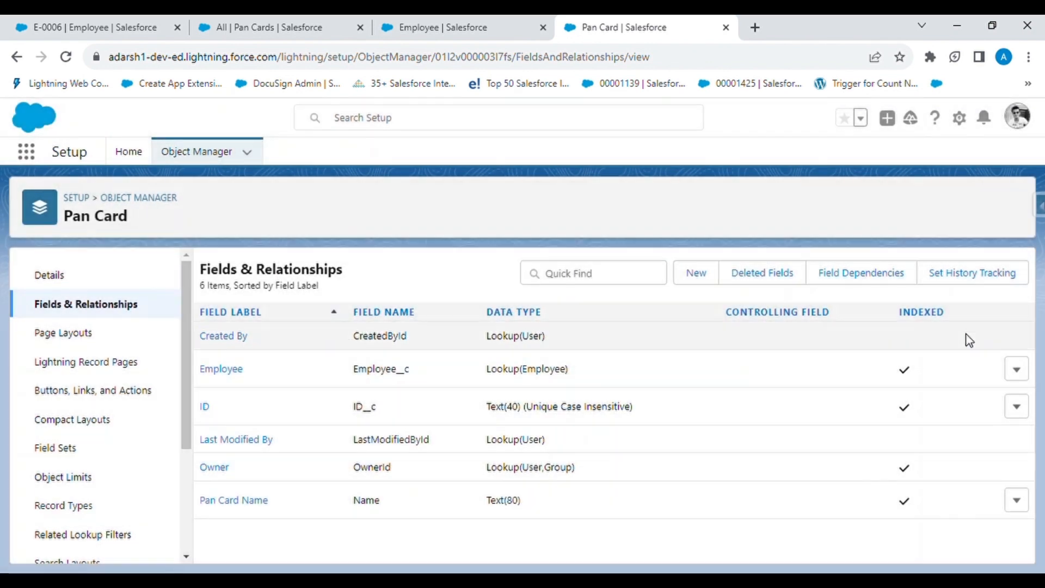
pyautogui.click(1016, 370)
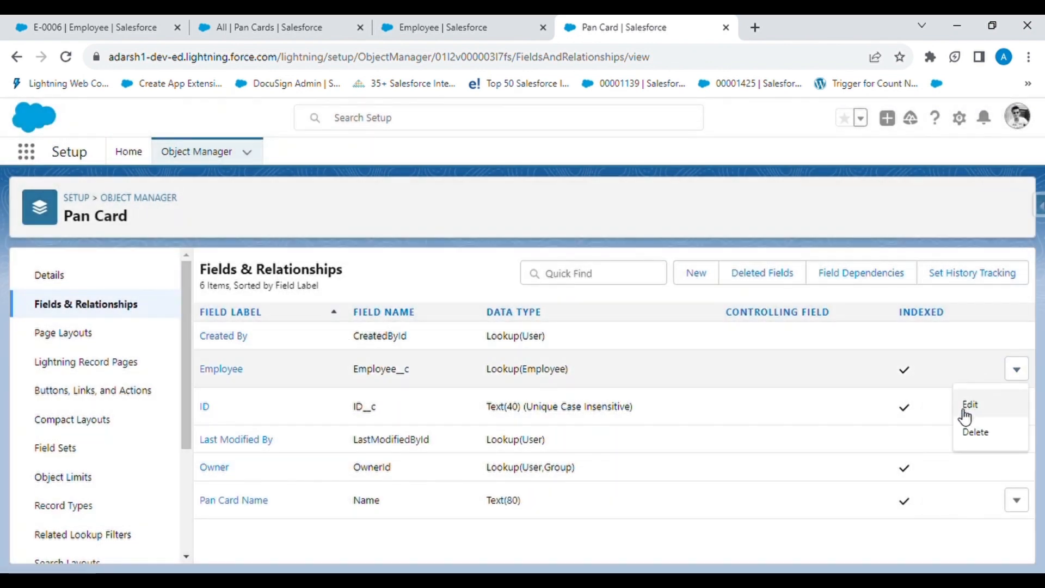
pyautogui.click(965, 416)
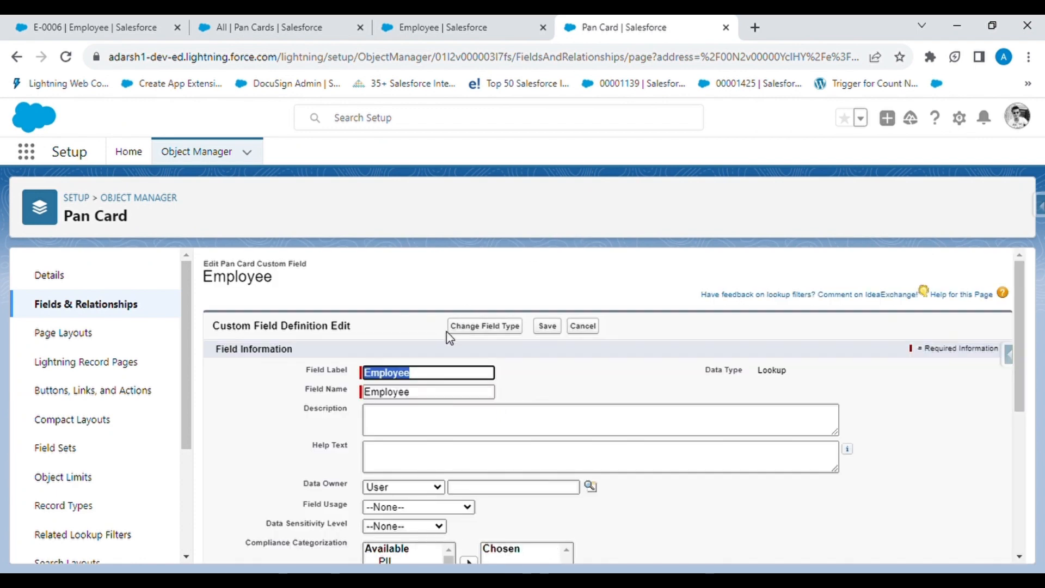
pyautogui.click(502, 364)
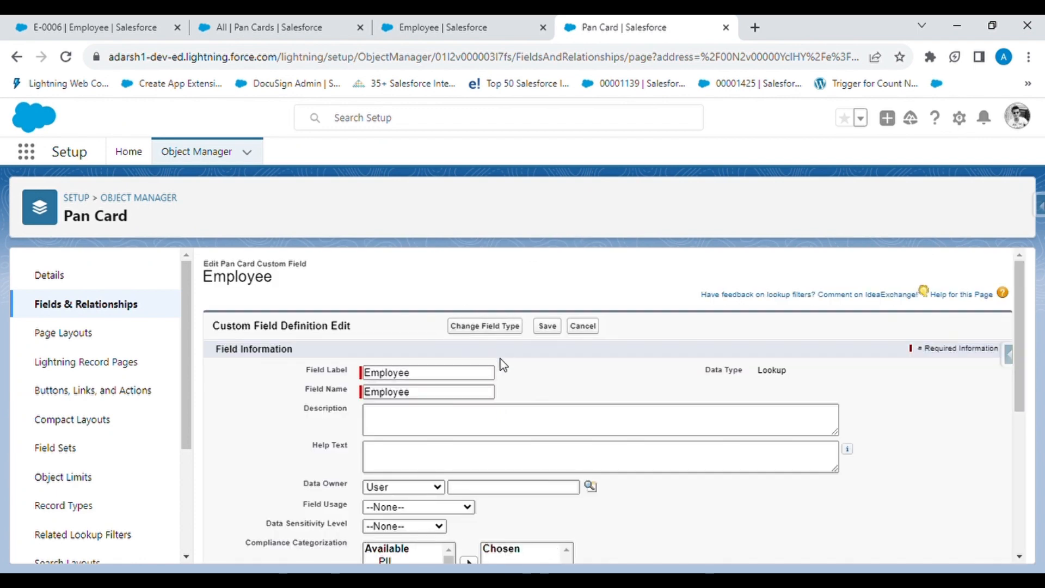
pyautogui.click(484, 326)
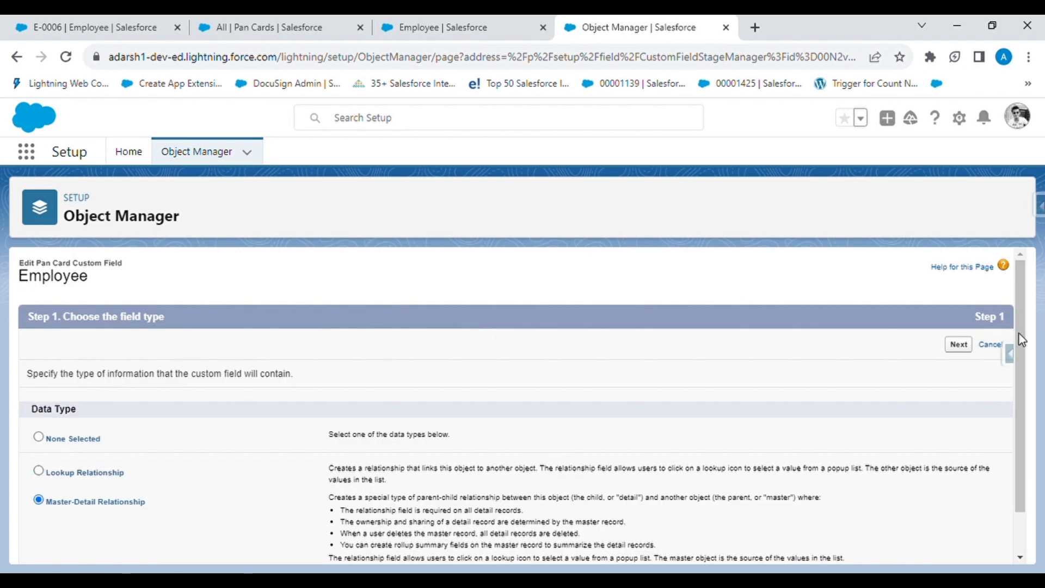
# Continue and save the Employee field as Master-Detail, which returns the Cannot Create Master-Detail Relationship error.
pyautogui.click(970, 346)
pyautogui.click(934, 347)
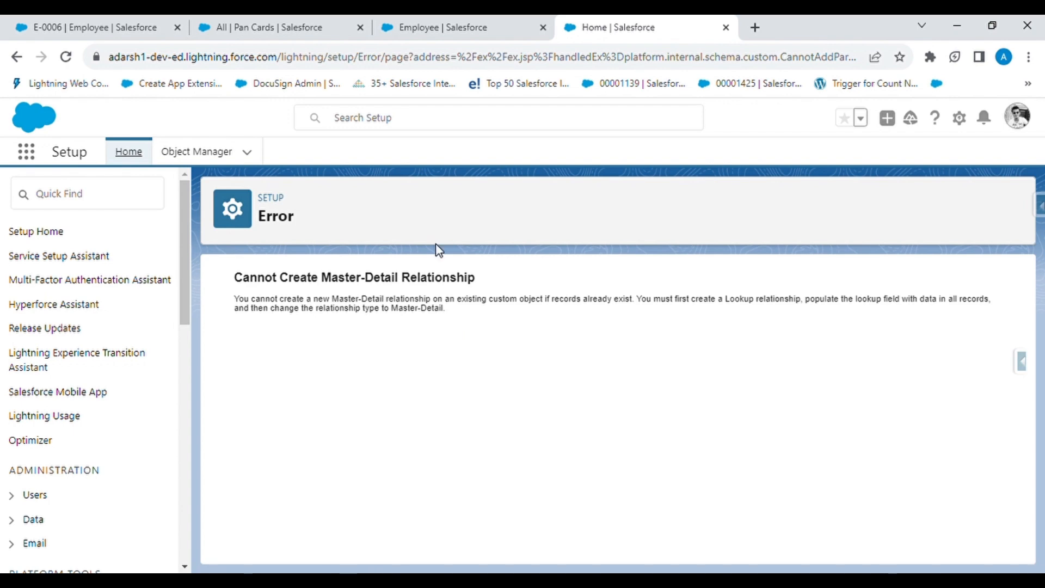
# Return to the Pan Cards list and reload it.
pyautogui.click(271, 26)
pyautogui.click(419, 22)
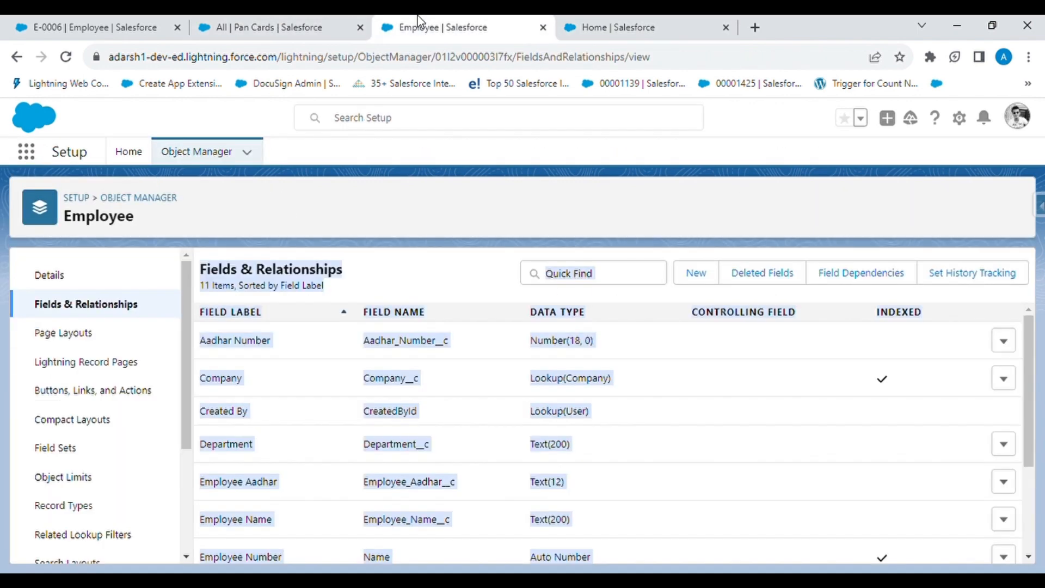
pyautogui.click(276, 23)
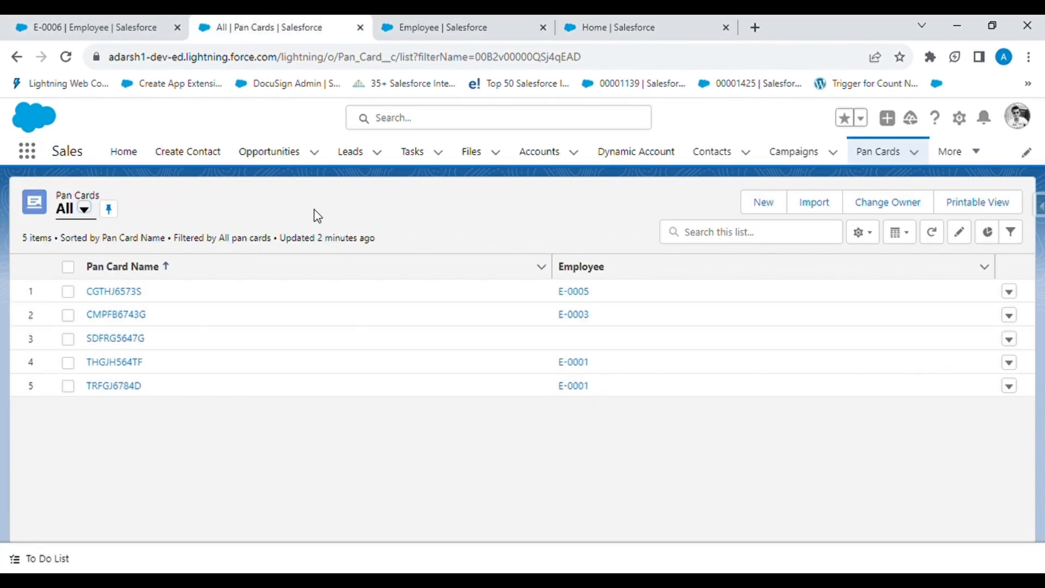
pyautogui.click(66, 57)
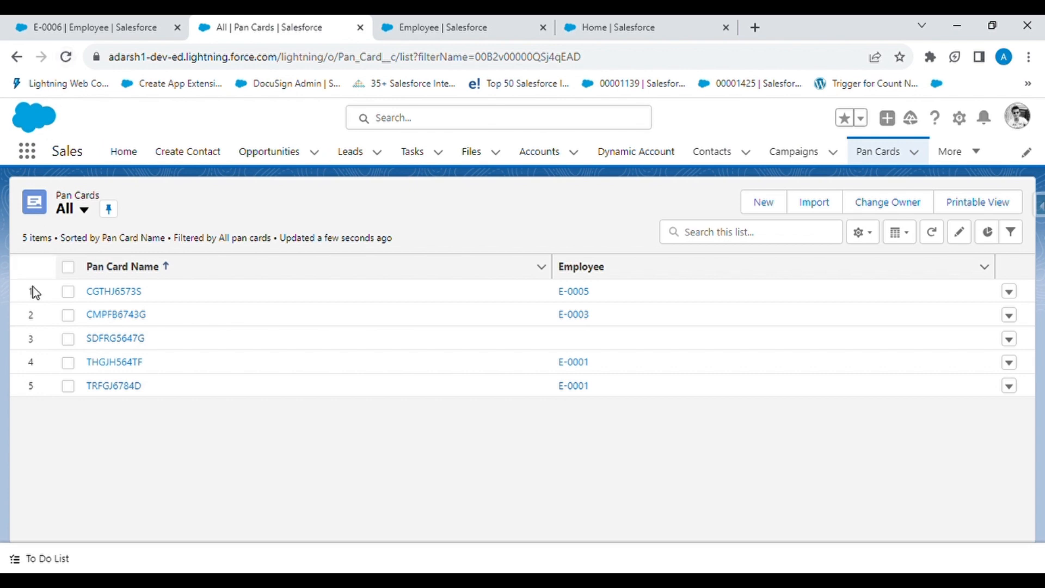
# Link the pan card record lacking an employee to E-0006, save, and return to the list.
pyautogui.click(141, 344)
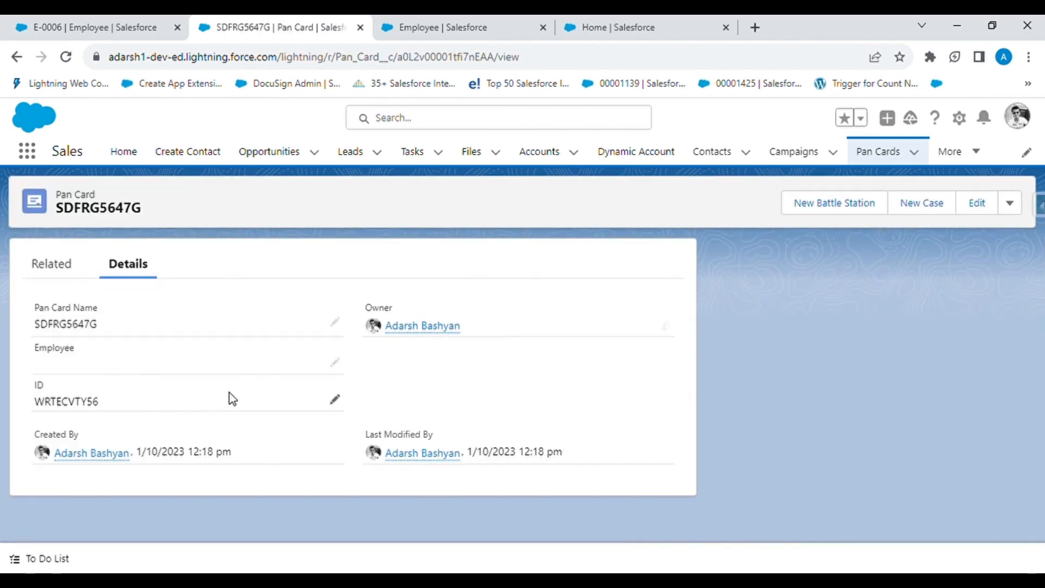
pyautogui.click(335, 362)
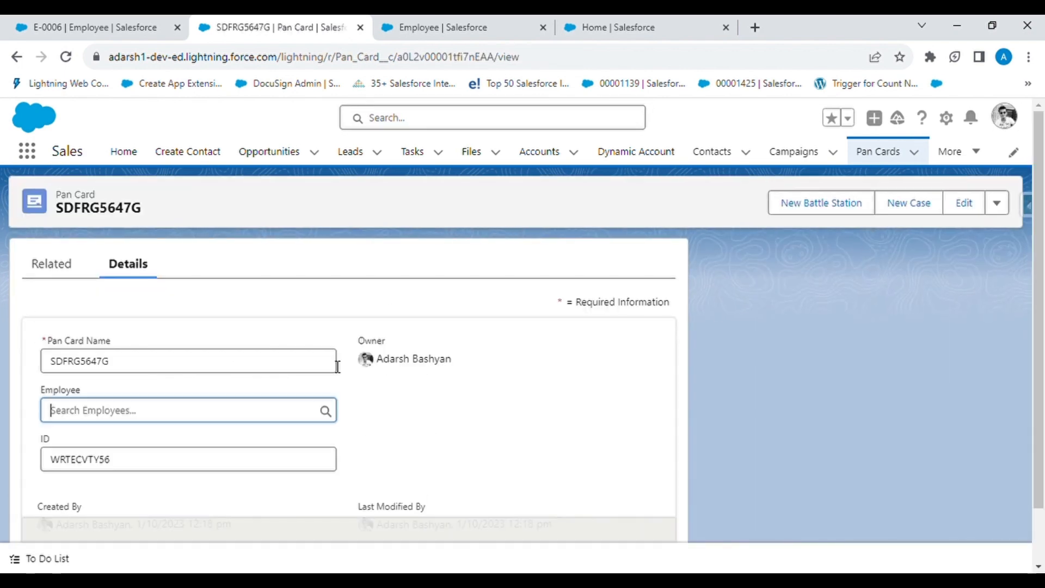
pyautogui.click(170, 419)
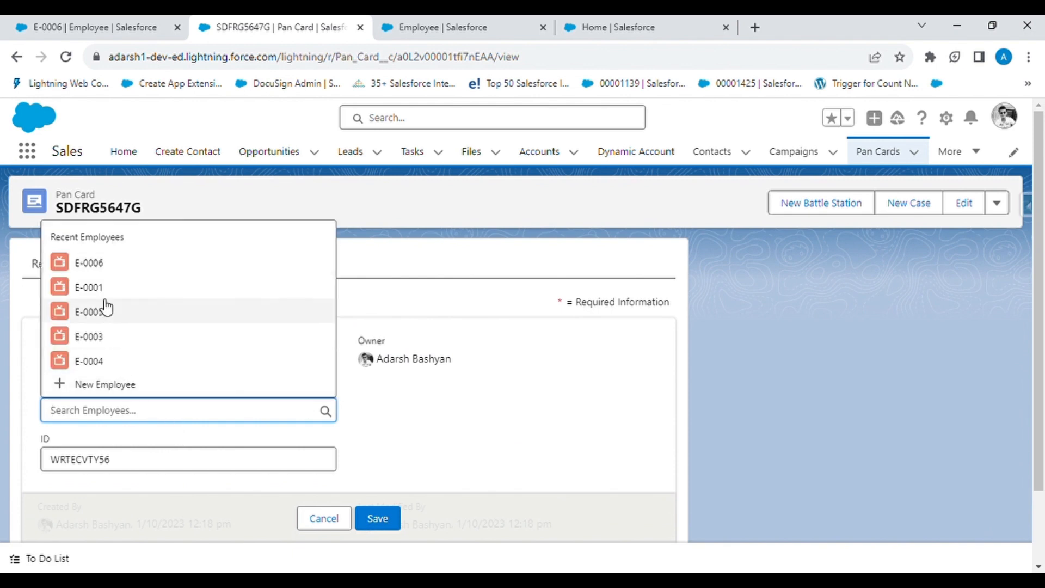
pyautogui.click(94, 267)
pyautogui.click(363, 517)
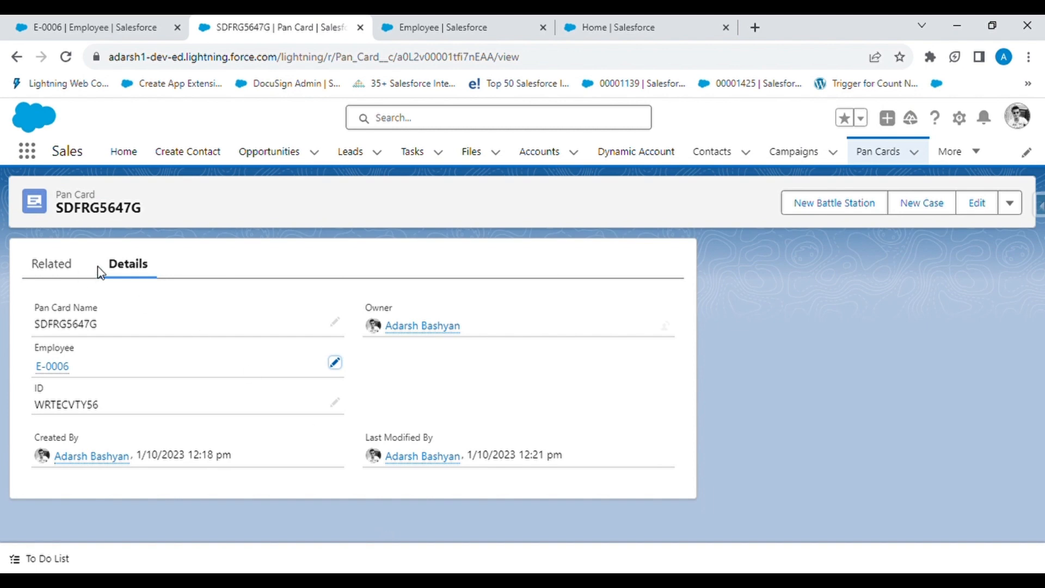
pyautogui.click(893, 157)
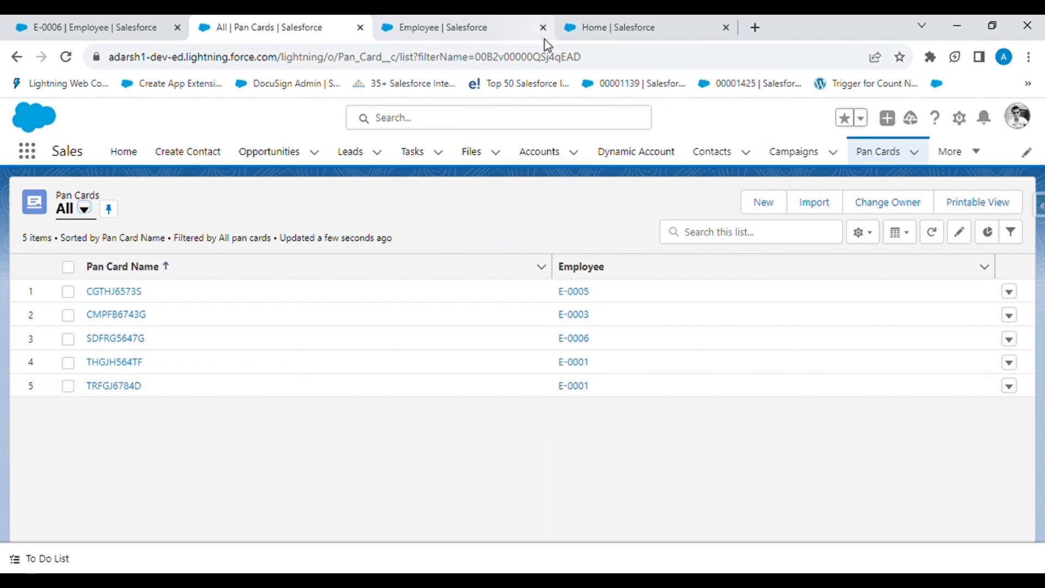
# Find the Pan Card object in Object Manager by searching 'PAN CAR' and show its Fields & Relationships.
pyautogui.click(473, 16)
pyautogui.click(642, 21)
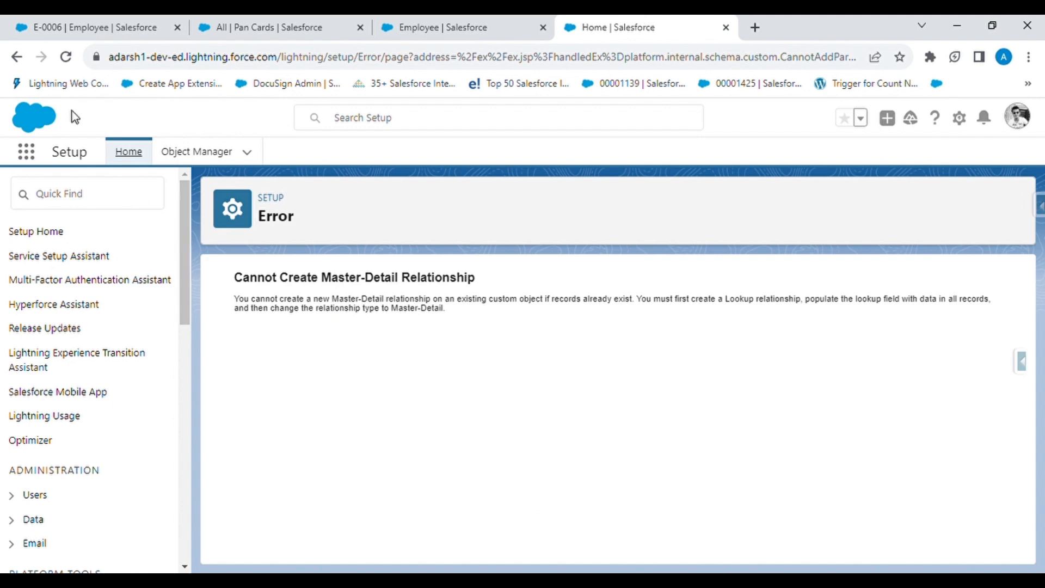
pyautogui.click(16, 58)
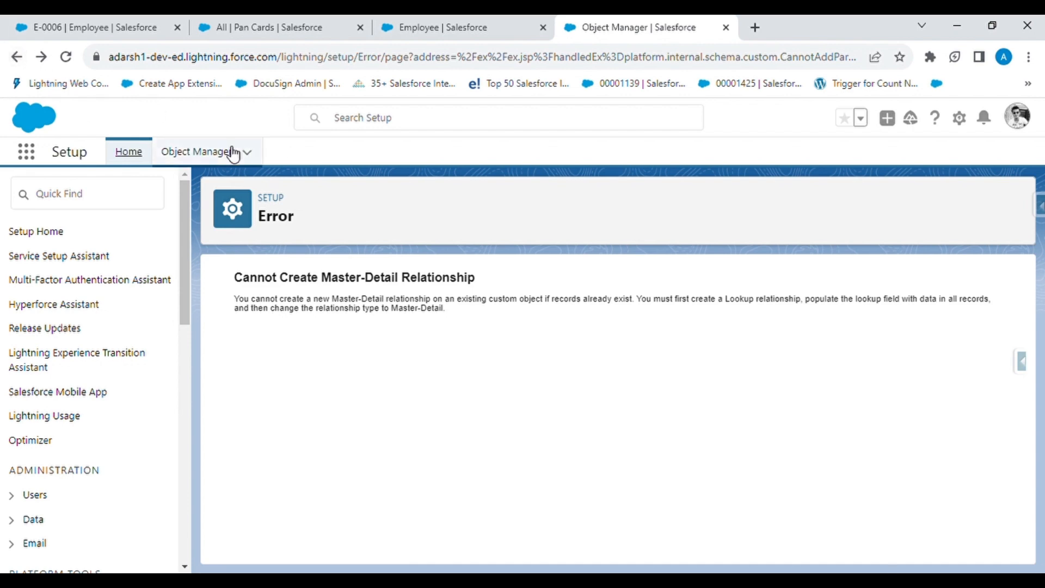
pyautogui.click(211, 153)
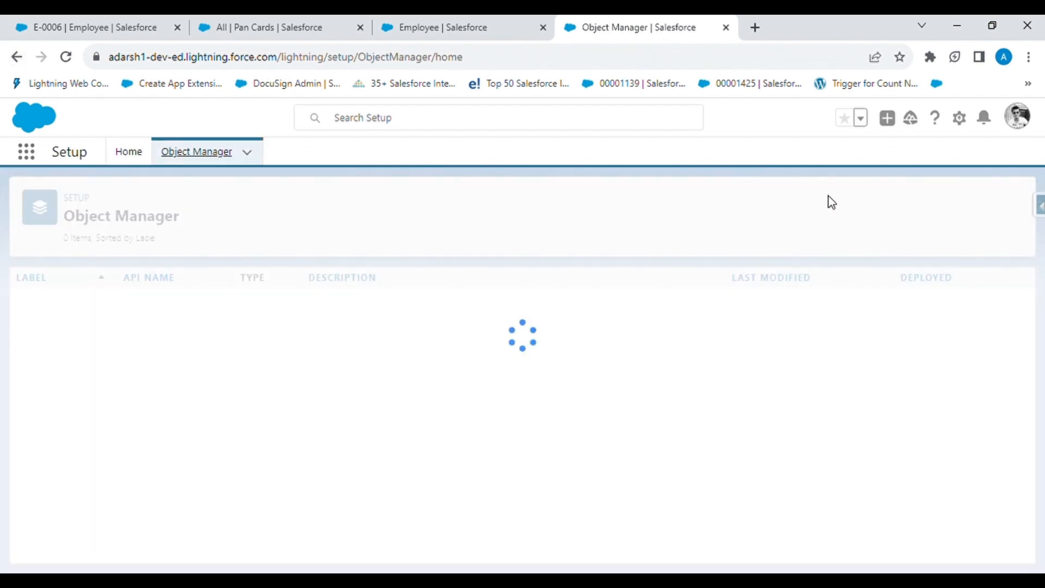
pyautogui.click(812, 206)
pyautogui.write('P')
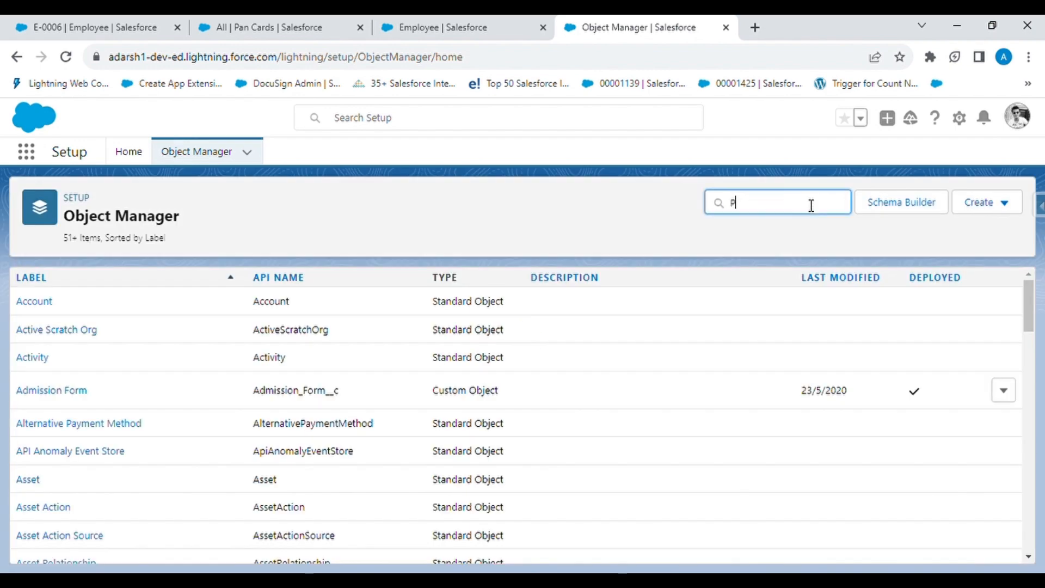
pyautogui.write('AN CAR')
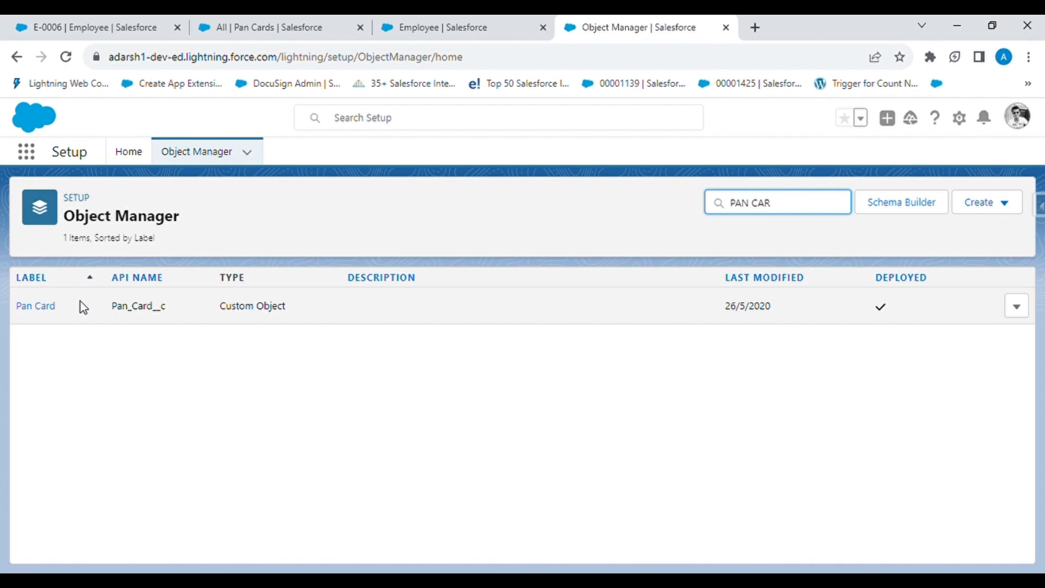
pyautogui.click(48, 306)
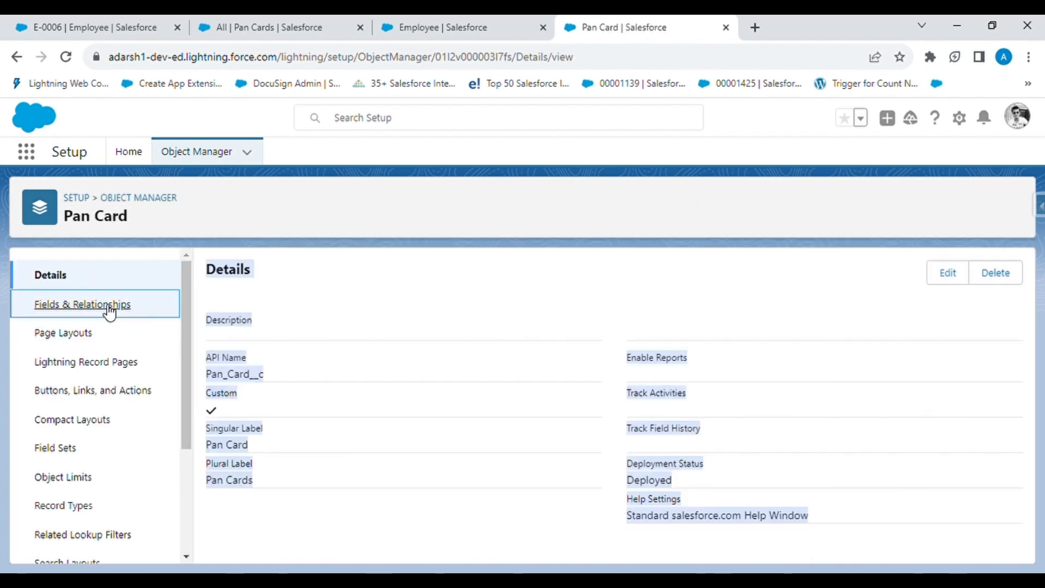
pyautogui.click(110, 307)
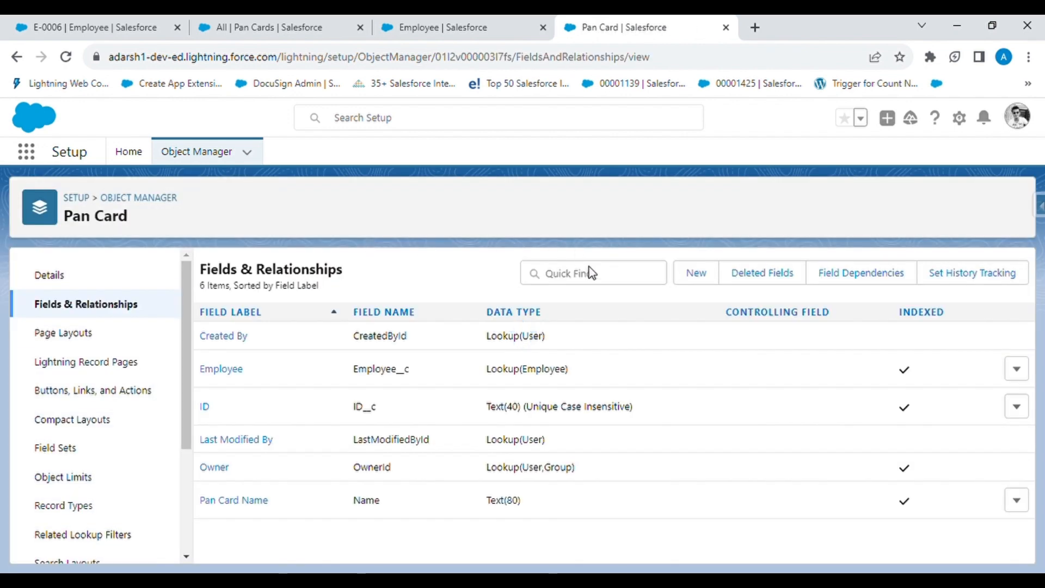
# Change the Employee field's type to Master-Detail Relationship and save it.
pyautogui.click(1016, 374)
pyautogui.click(968, 408)
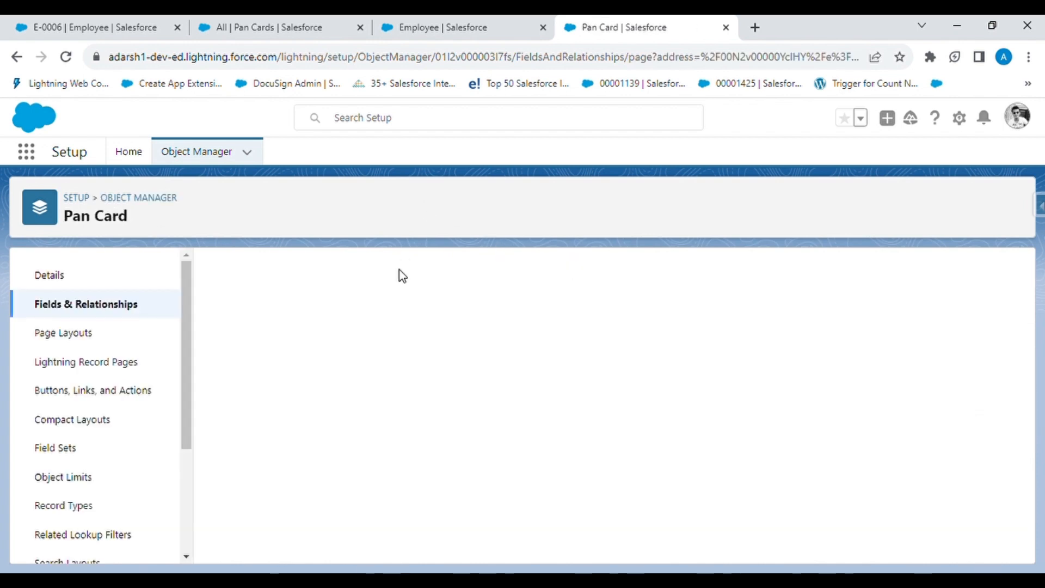
pyautogui.click(494, 326)
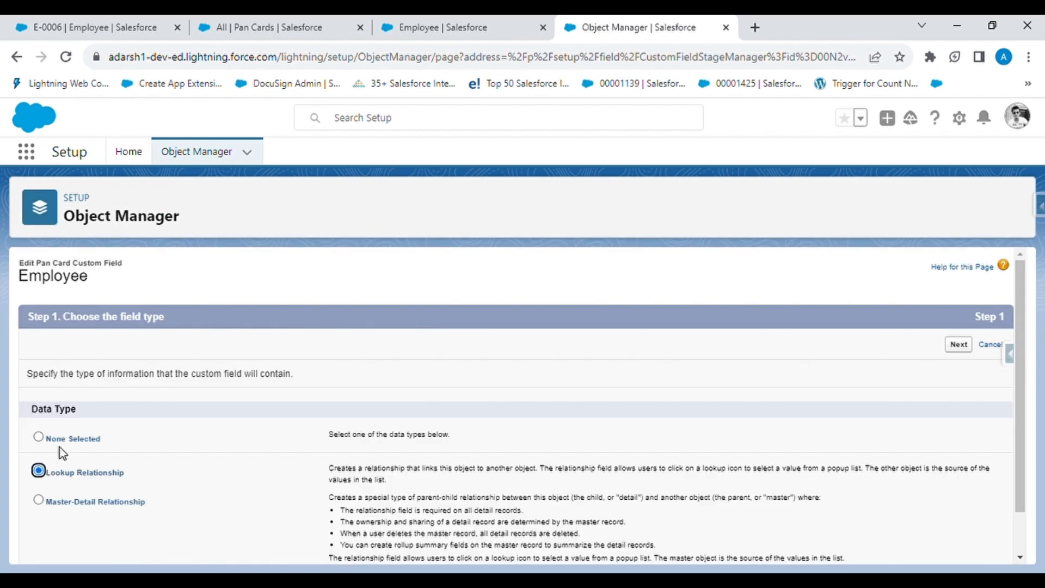
pyautogui.click(38, 501)
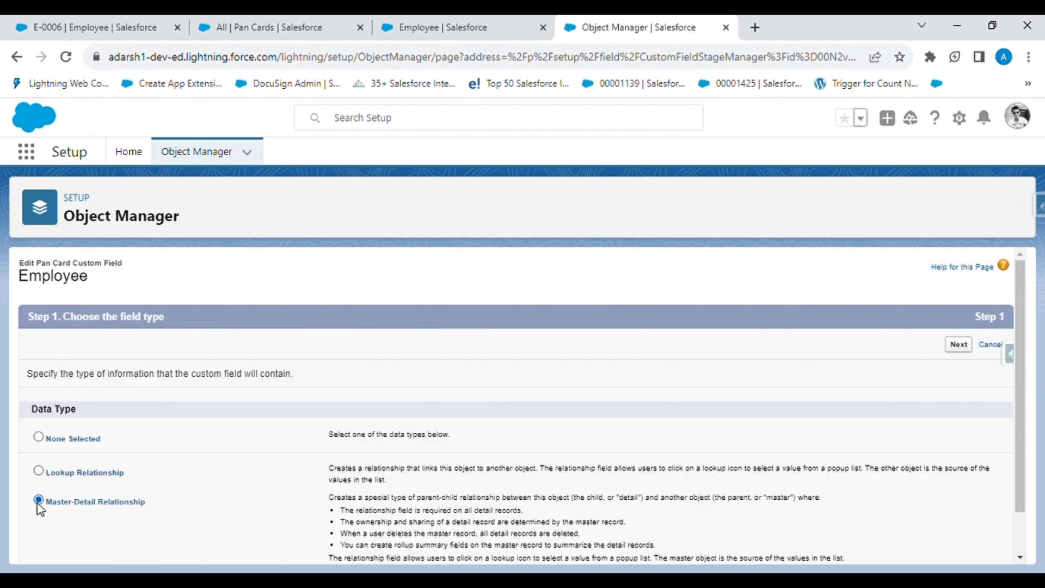
pyautogui.click(959, 345)
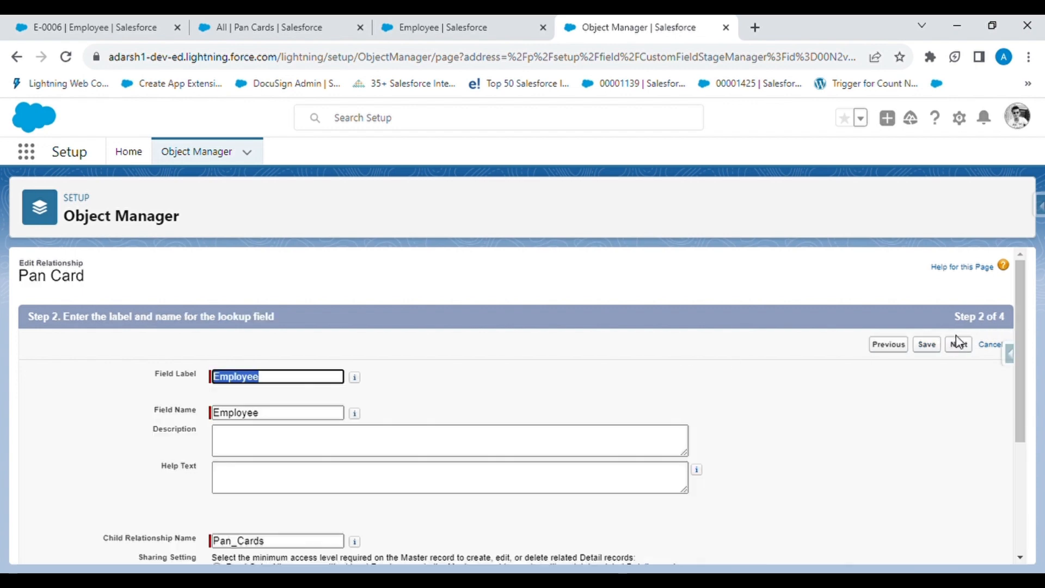
pyautogui.click(937, 345)
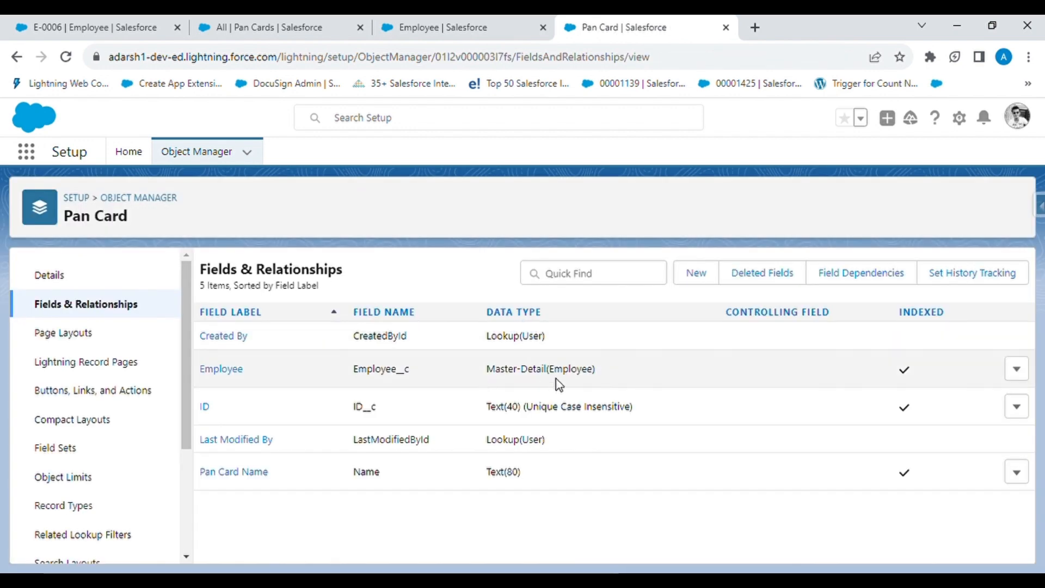
# Reload the Pan Cards list, open the pan card linked to E-0005, and try saving it without an employee.
pyautogui.click(310, 19)
pyautogui.click(64, 59)
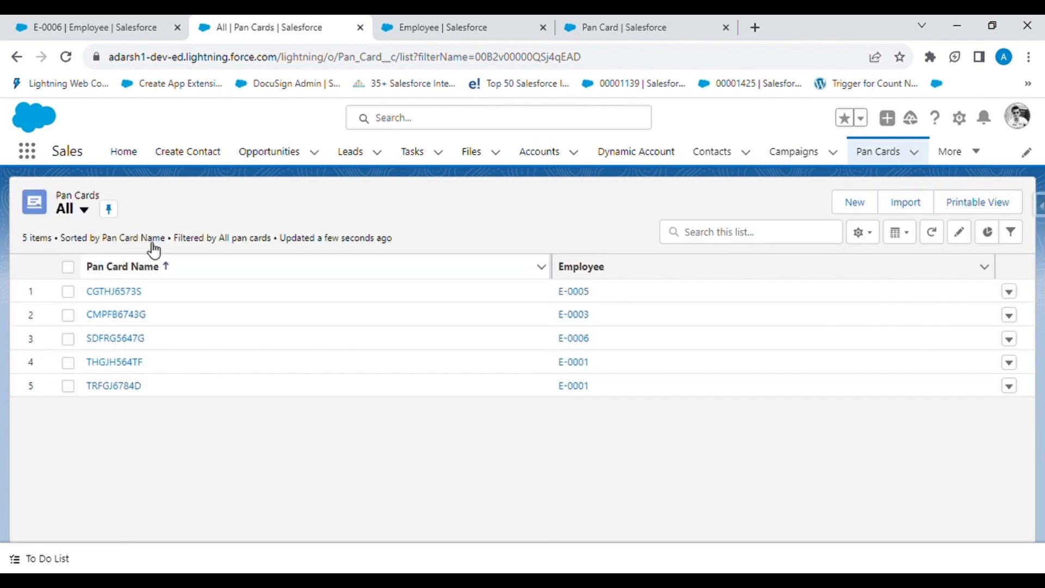
pyautogui.click(116, 292)
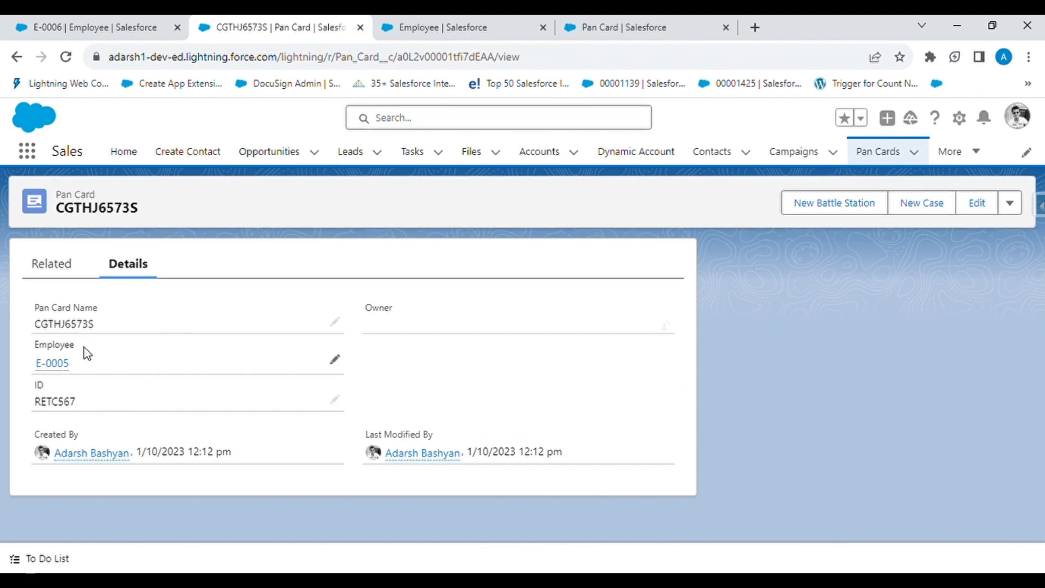
pyautogui.click(335, 359)
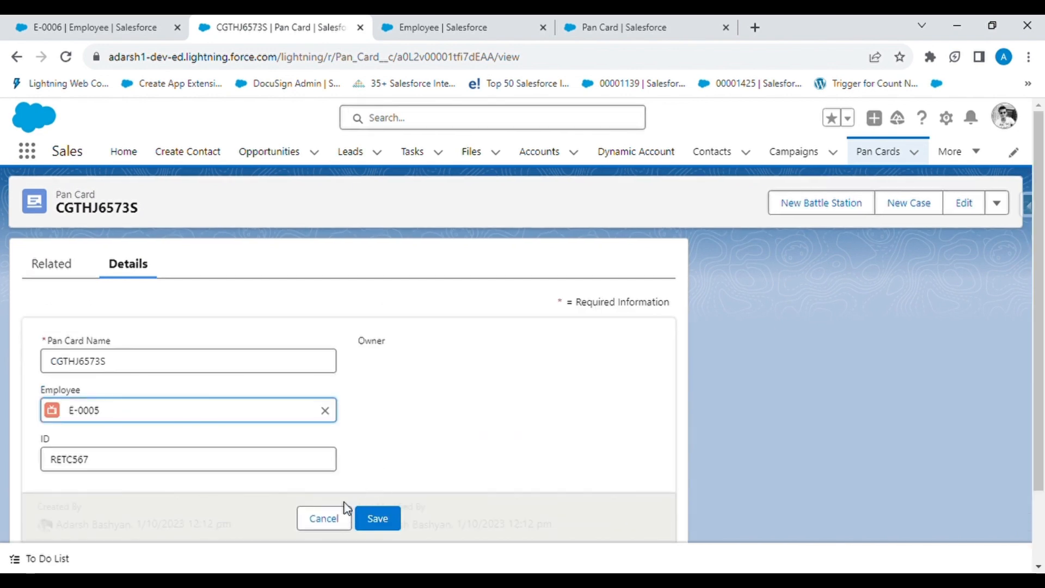
pyautogui.click(328, 411)
pyautogui.click(325, 410)
pyautogui.click(396, 521)
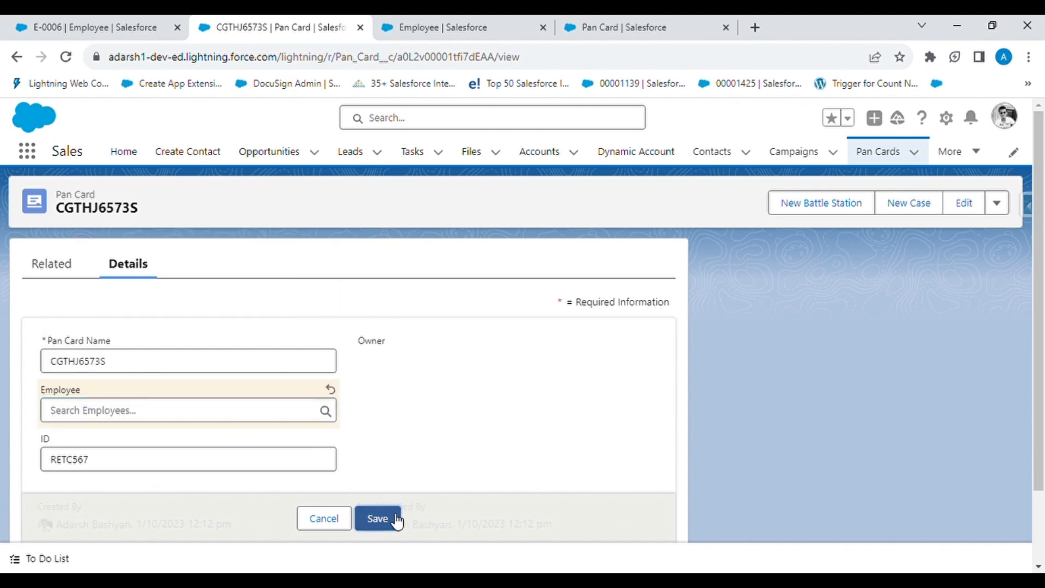
# Try reassigning that pan card to E-0006, read the field-access error, and cancel the edit.
pyautogui.click(164, 412)
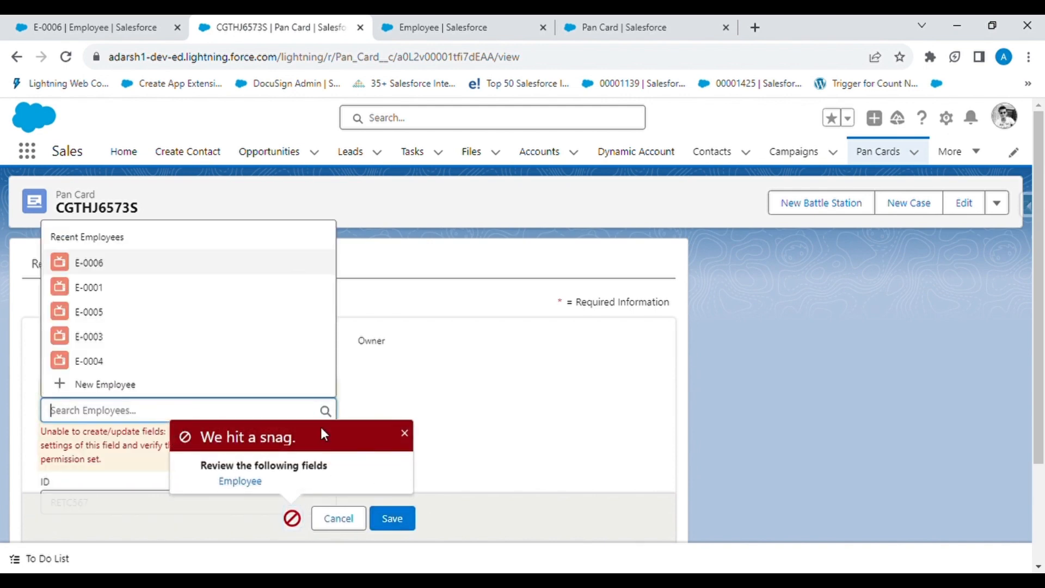
pyautogui.click(231, 276)
pyautogui.click(402, 520)
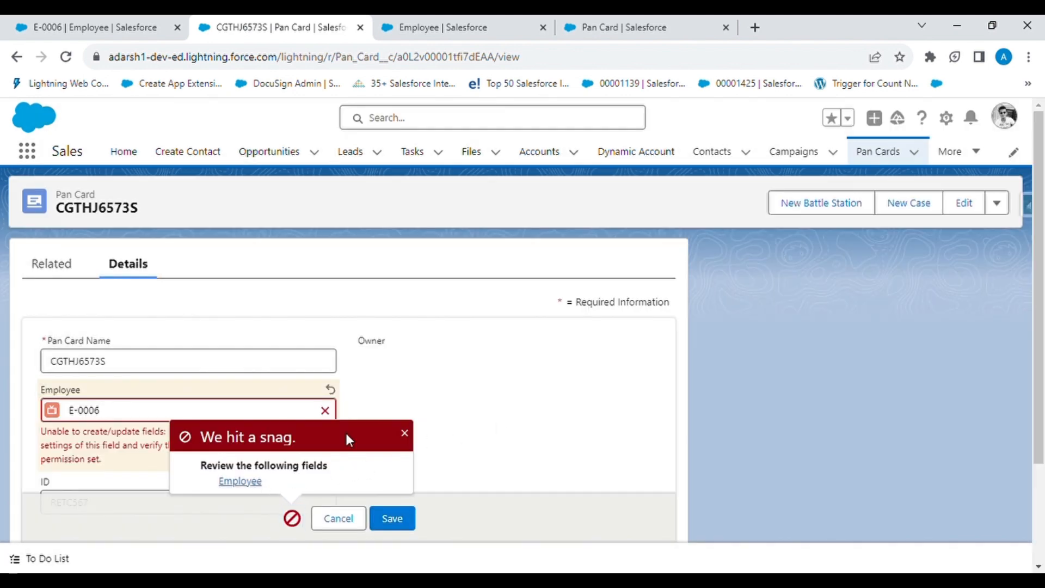
pyautogui.click(405, 432)
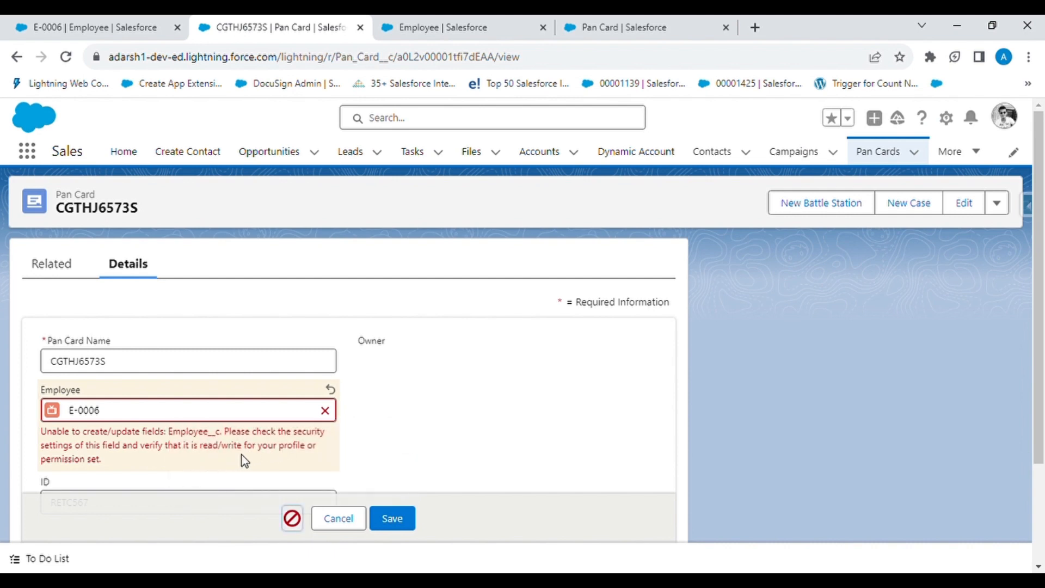
pyautogui.click(338, 520)
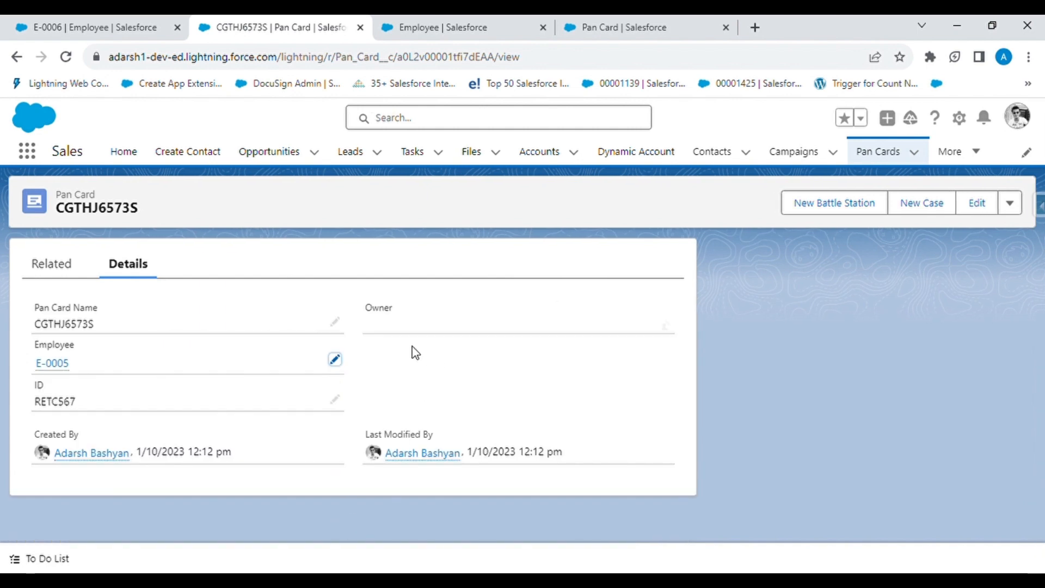
# Return to the Pan Cards list, then bring up employee E-0006's record page.
pyautogui.click(875, 159)
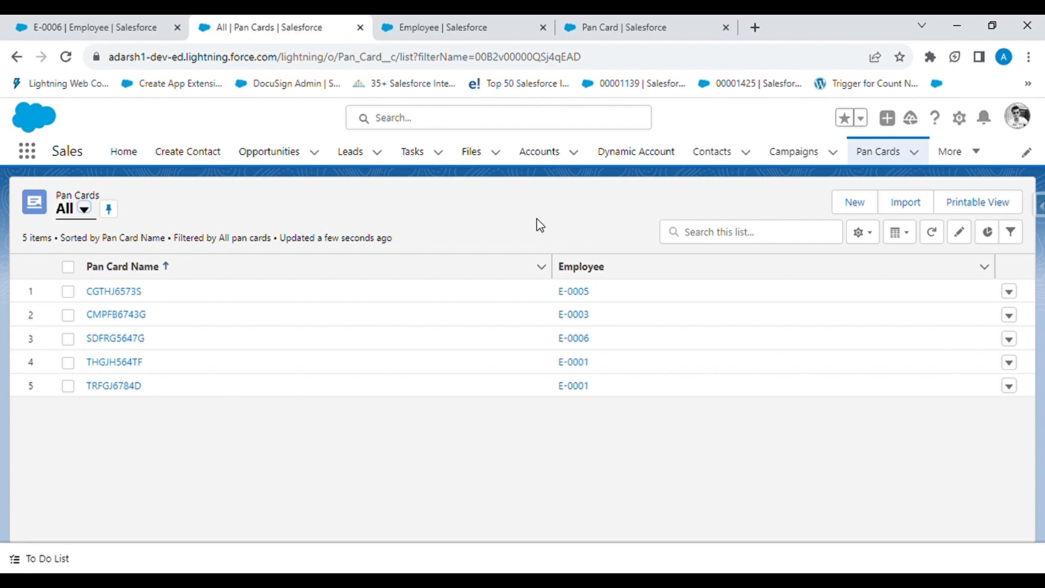
pyautogui.click(443, 26)
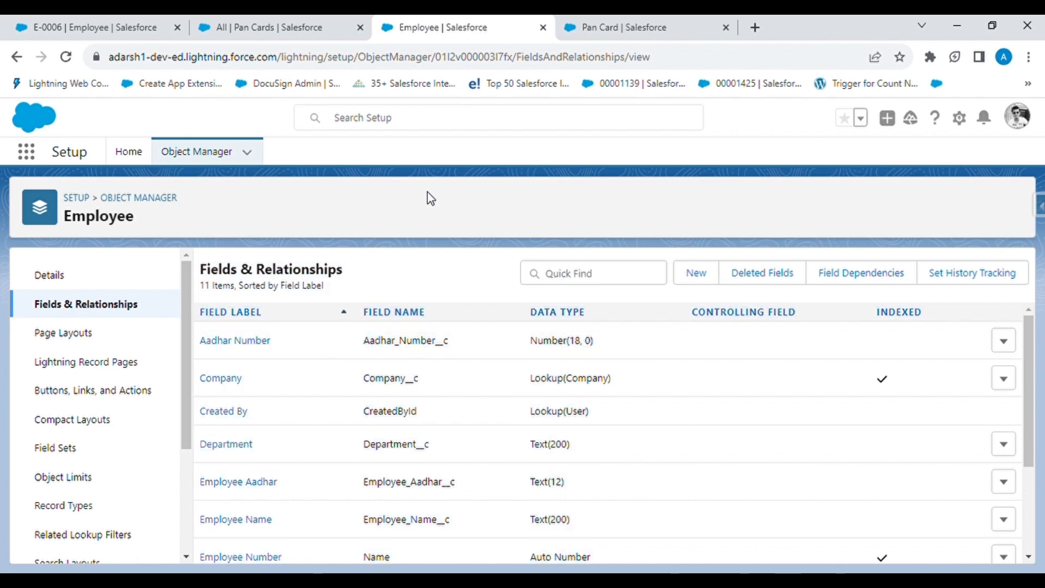
pyautogui.click(619, 26)
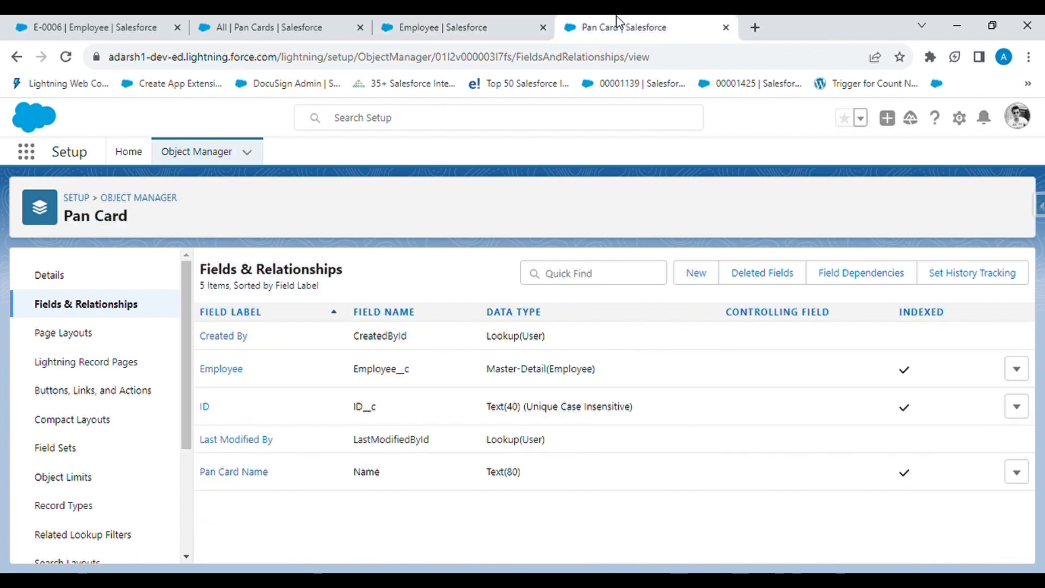
pyautogui.click(129, 22)
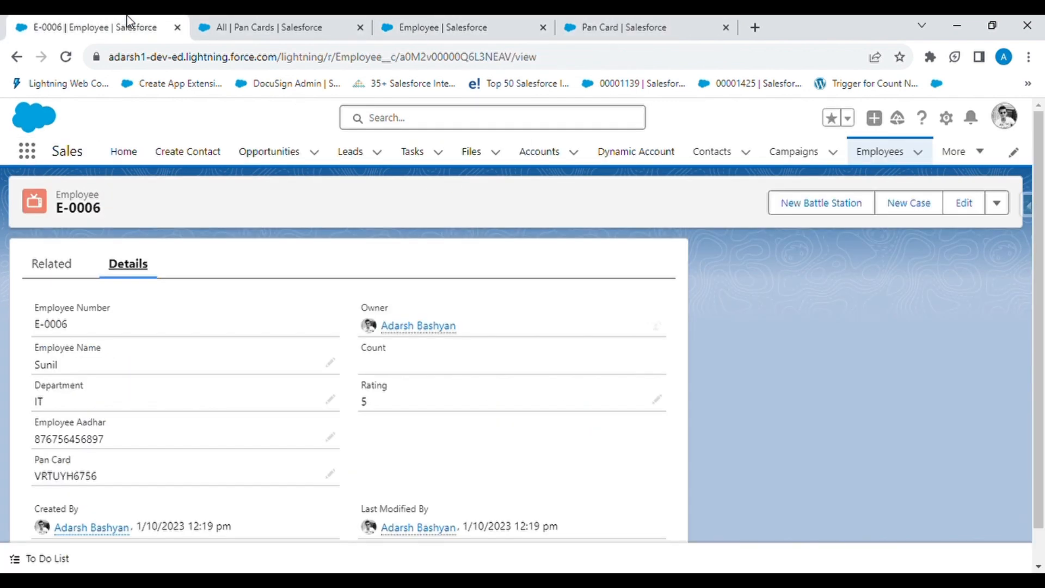